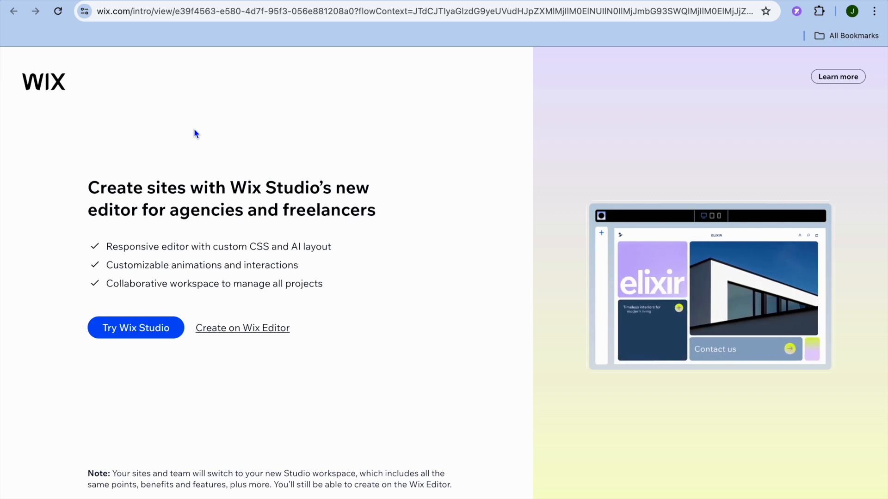
Step: Start a new site on Wix Editor without the AI chat and set its type to Wedding Videographer
click(258, 333)
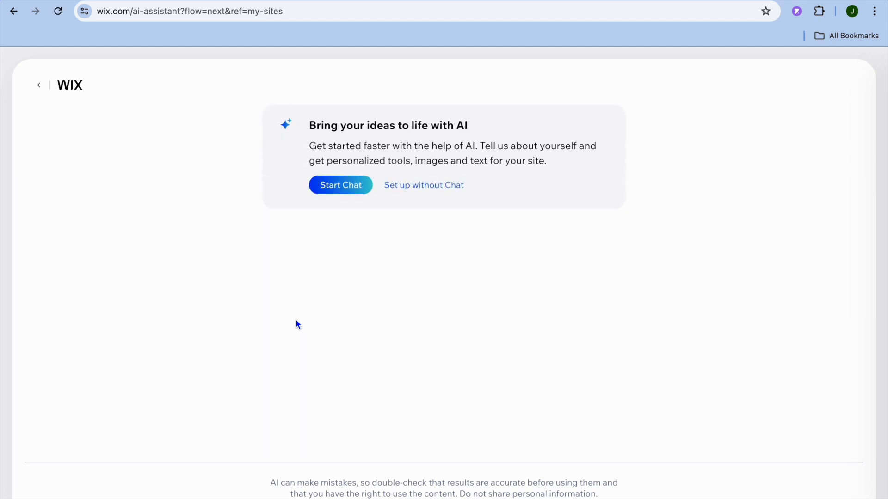
click(435, 188)
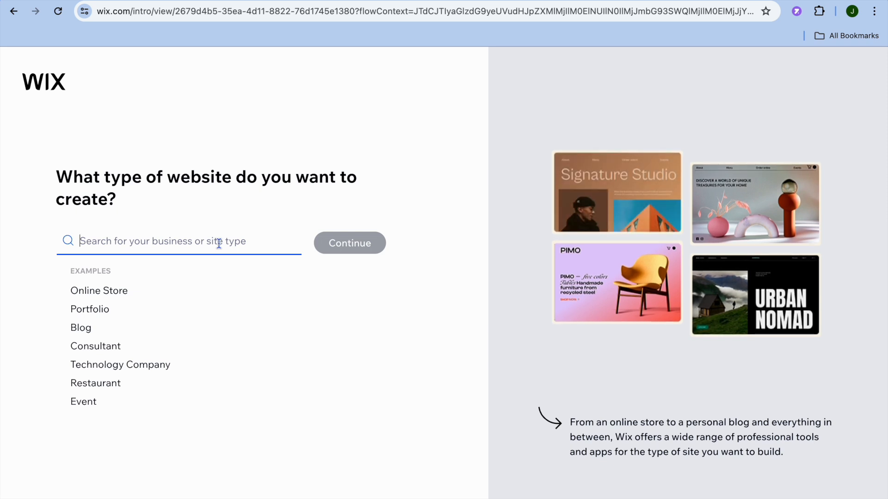
text(wed)
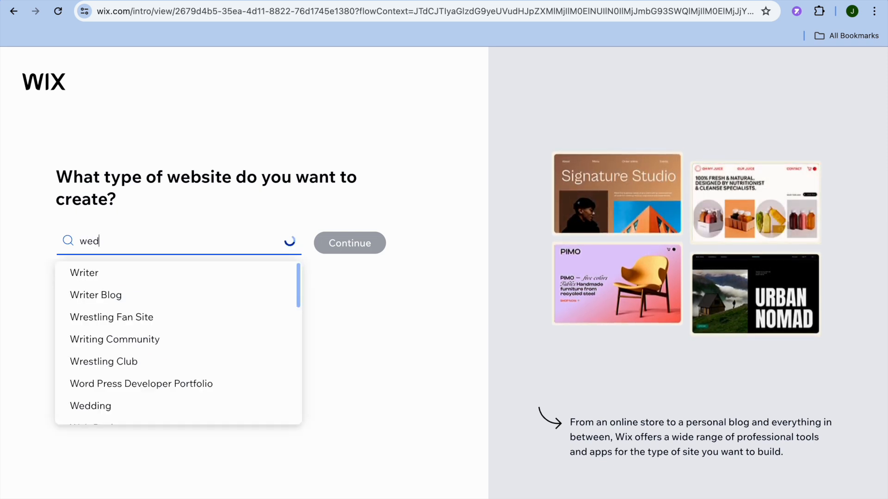
text(ding)
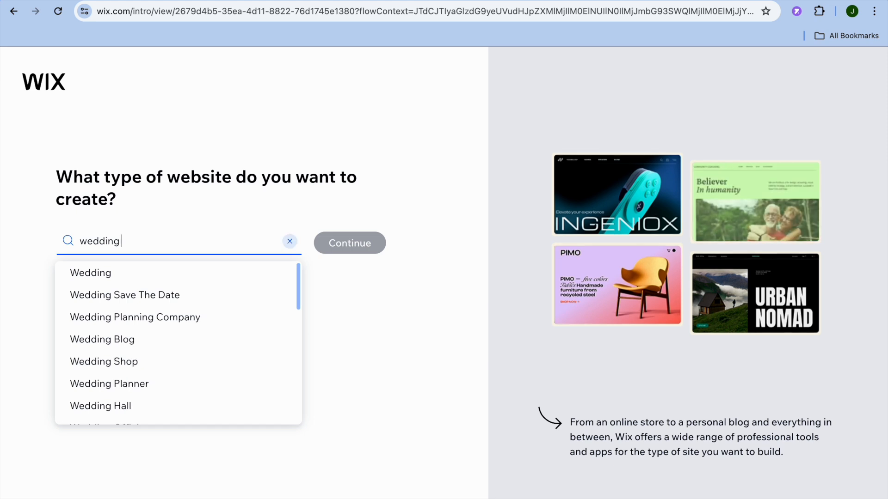
text( v)
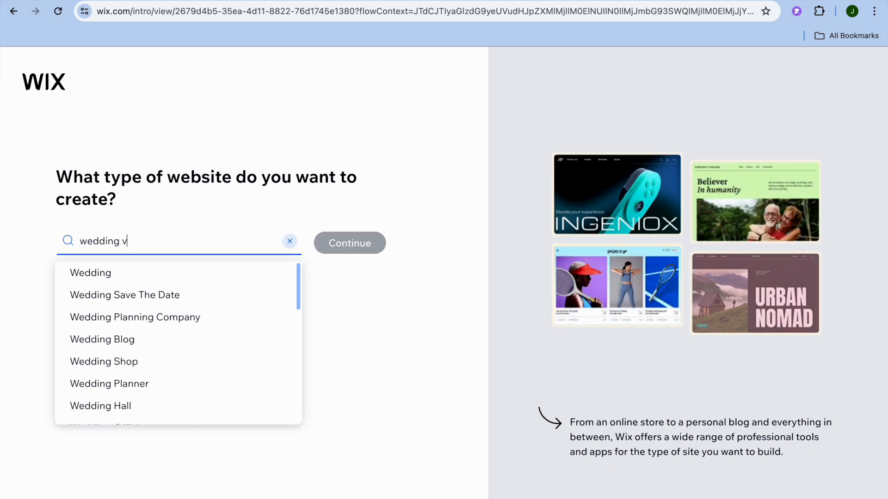
text(ideo)
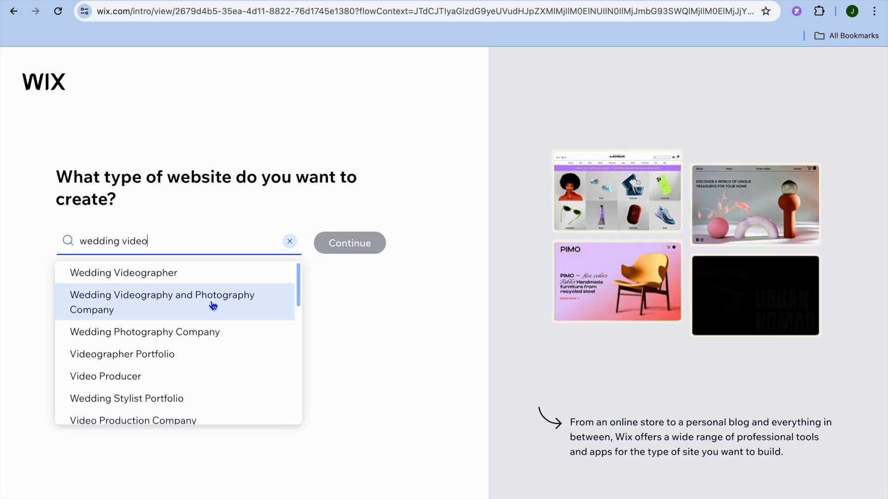
scroll(213, 306, down, 2)
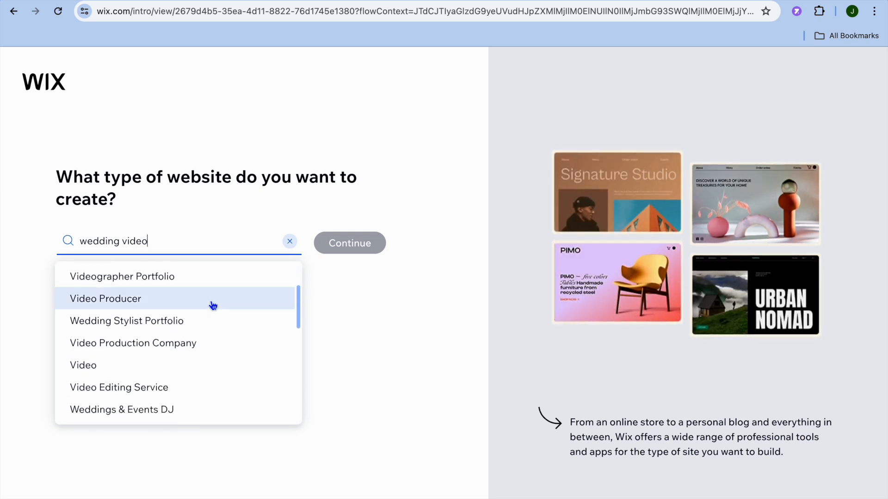
scroll(213, 306, down, 3)
scroll(213, 305, down, 1)
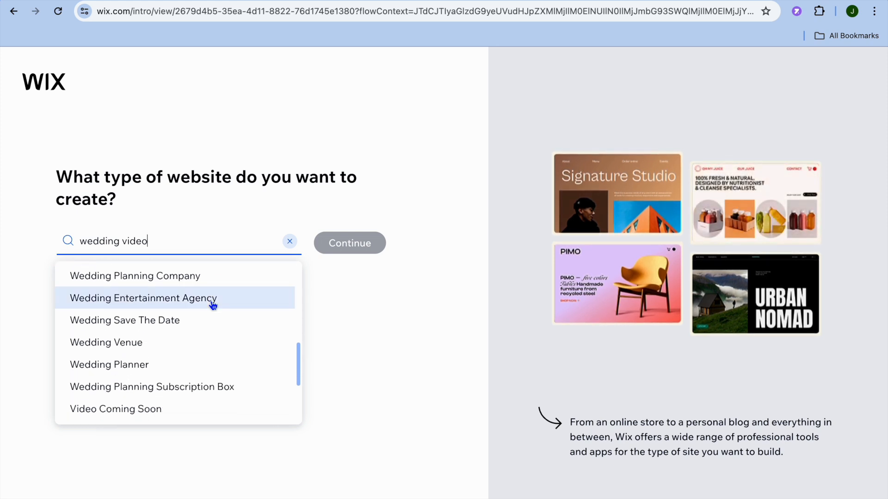
scroll(213, 306, up, 5)
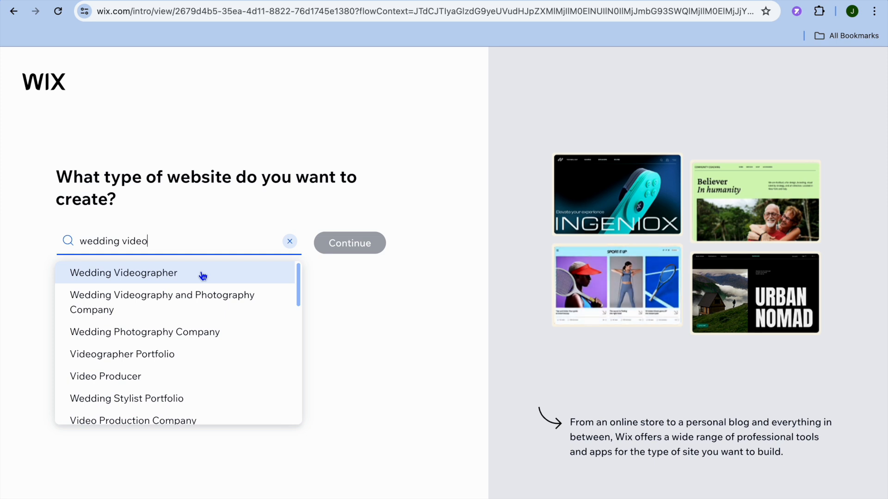
click(202, 276)
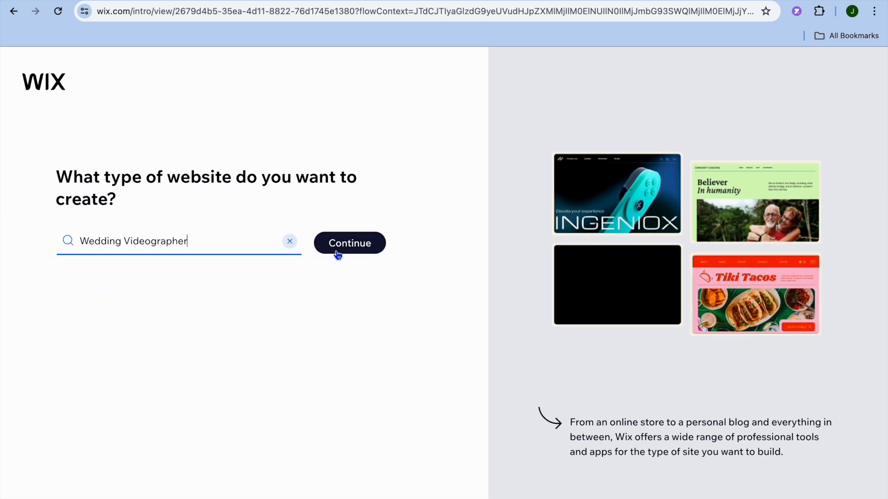
click(345, 245)
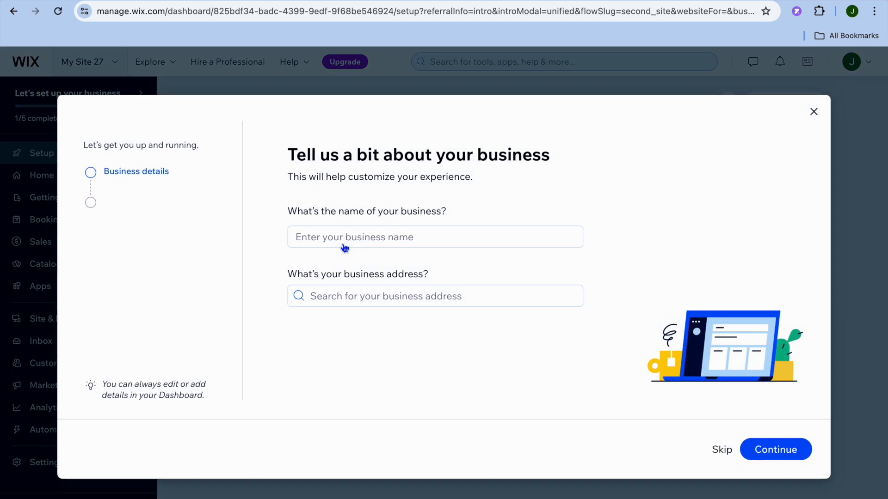
Step: Enter "wedding test" as the business name, leave the address blank and continue to the working hours
click(331, 233)
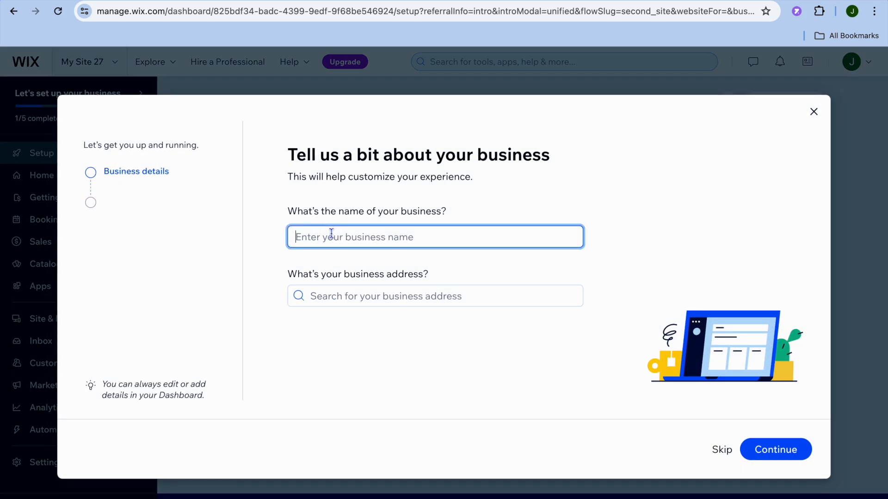
text(wedd)
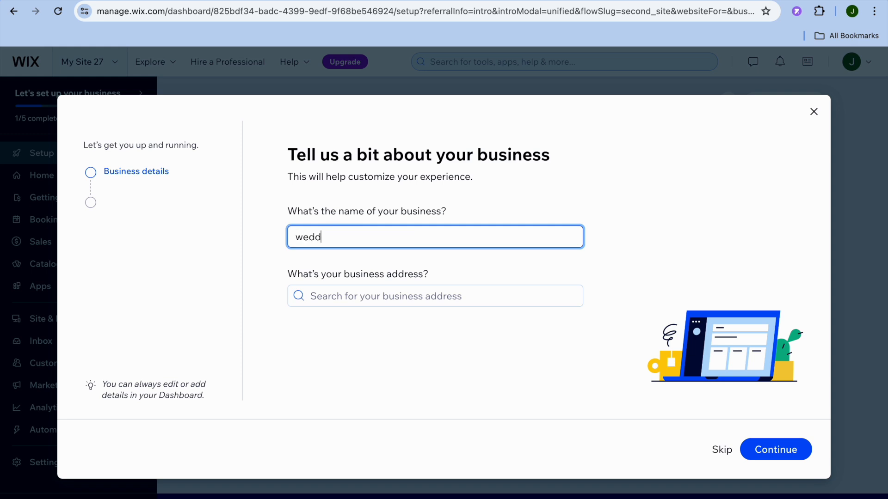
text(ing test)
click(775, 454)
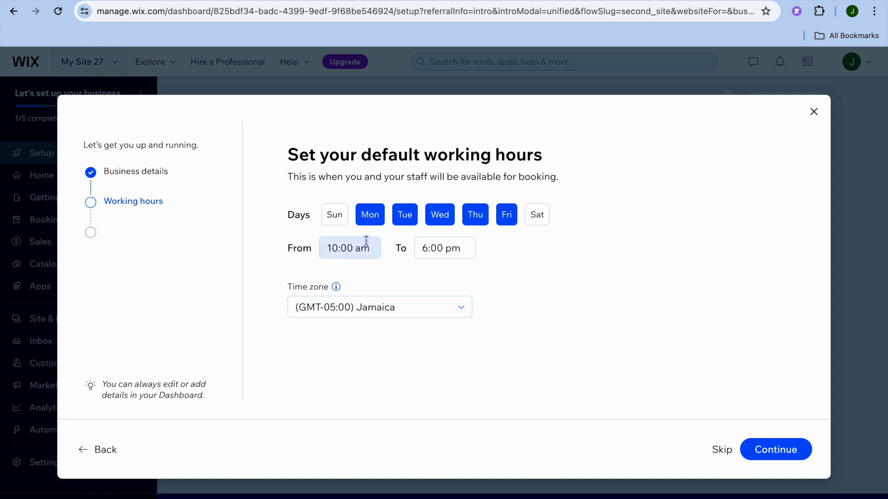
Step: Set the default working hours from 8:30 am to 4:30 pm and continue to the services
click(355, 248)
scroll(358, 297, up, 2)
click(359, 298)
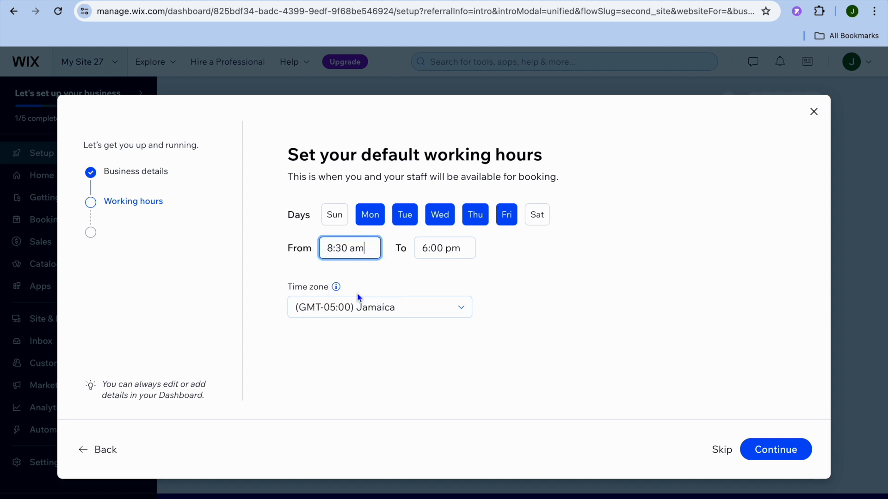
click(440, 250)
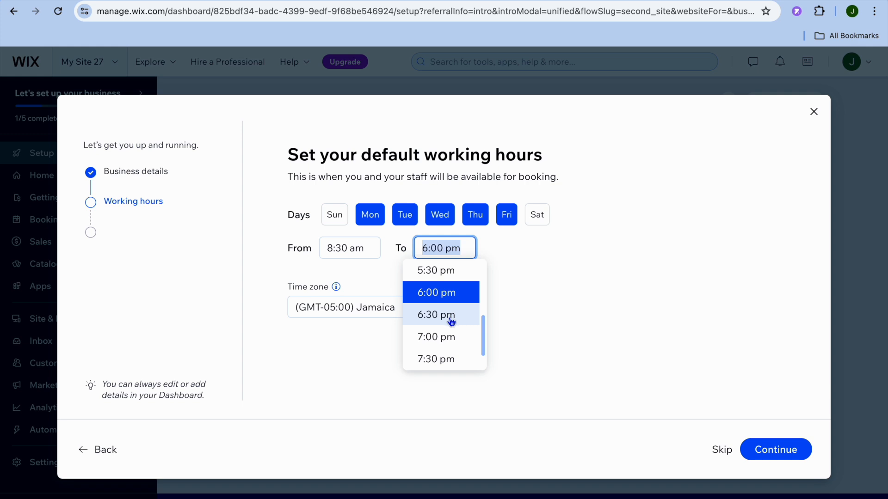
scroll(451, 319, up, 3)
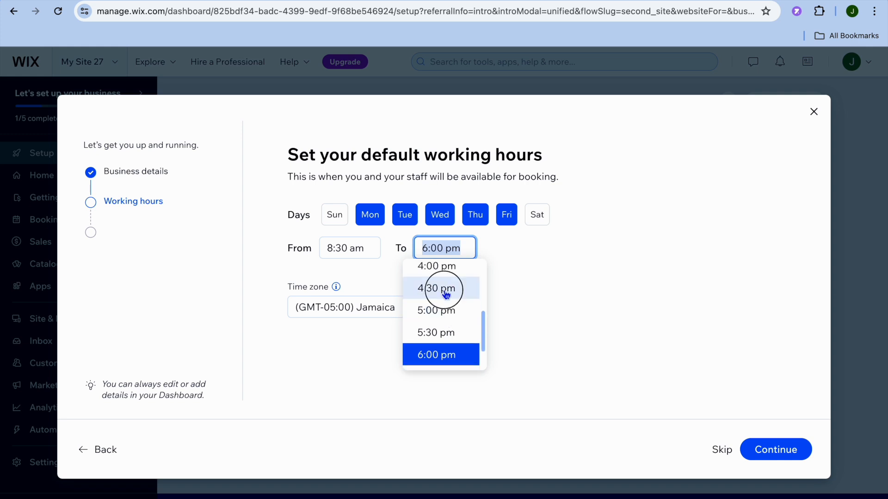
click(445, 294)
click(765, 452)
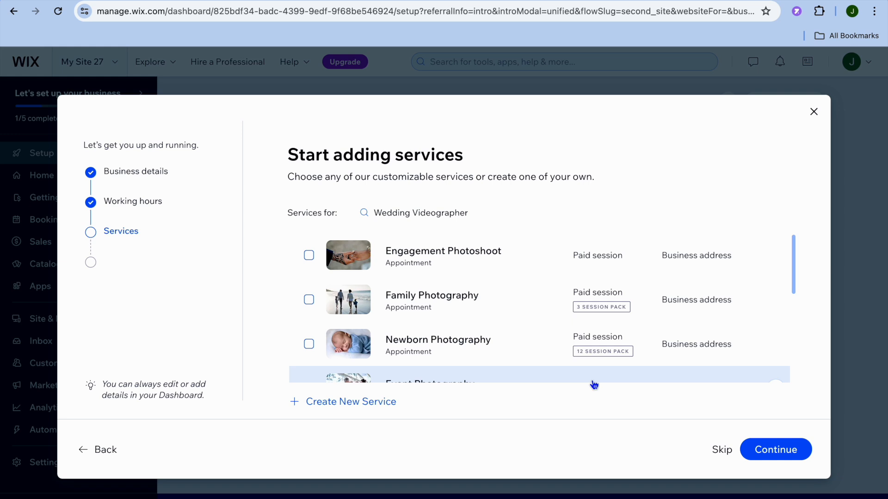
Step: Add the Engagement Photoshoot, Family Photography, Newborn Photography, Event Photography, Professional Headshots and Wedding Photography services to the business
click(309, 258)
click(310, 298)
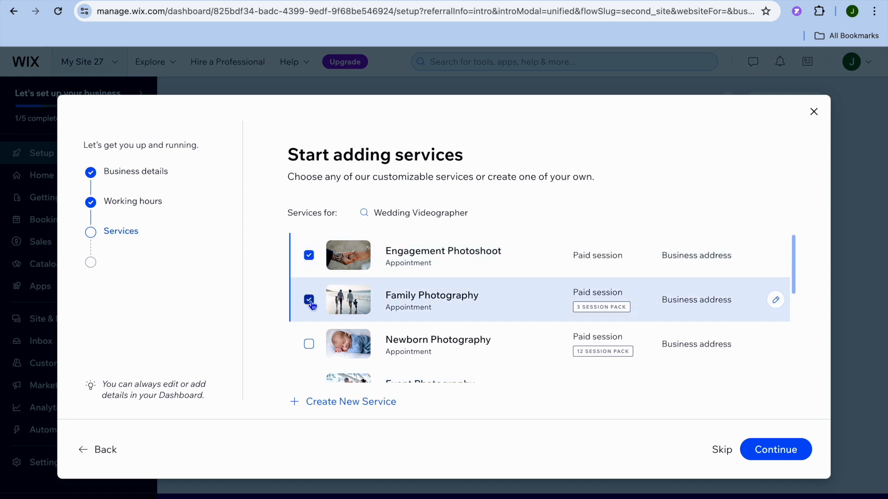
click(309, 346)
scroll(309, 333, down, 3)
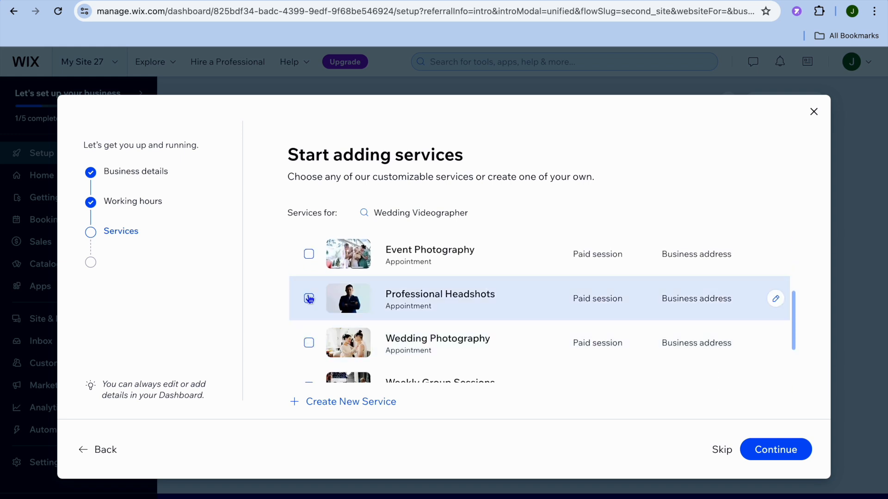
click(309, 253)
click(309, 299)
click(308, 343)
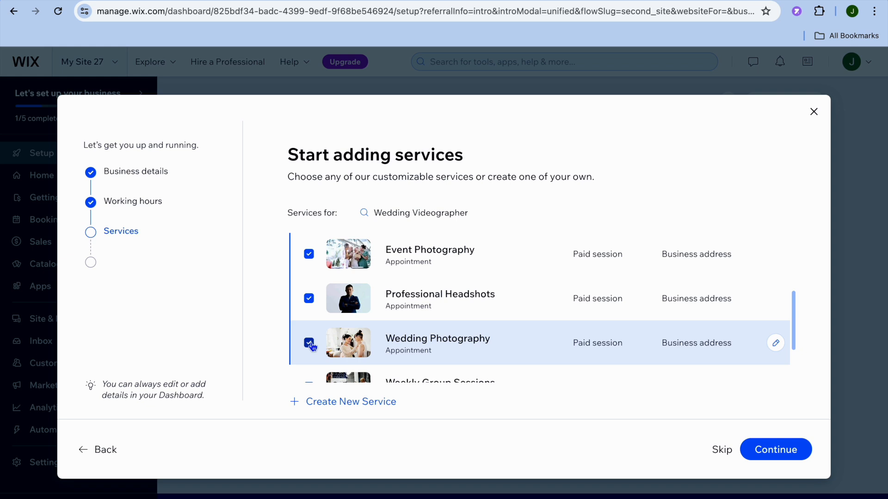
scroll(397, 341, down, 2)
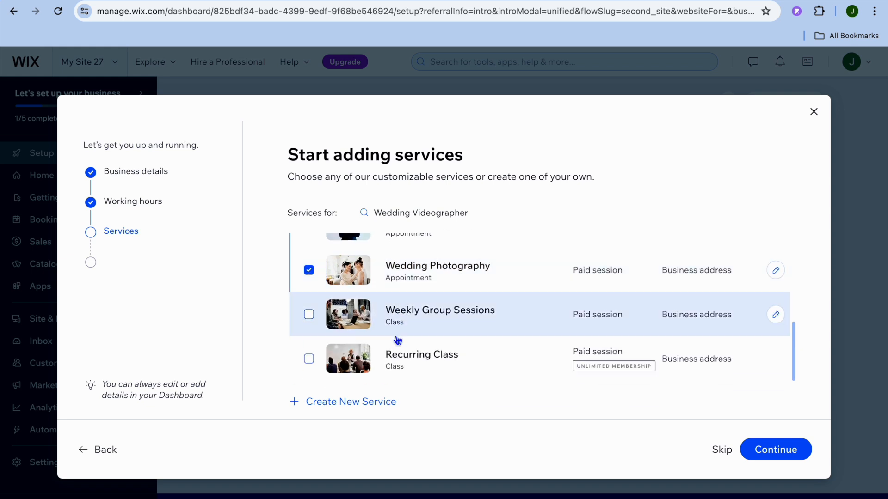
click(357, 406)
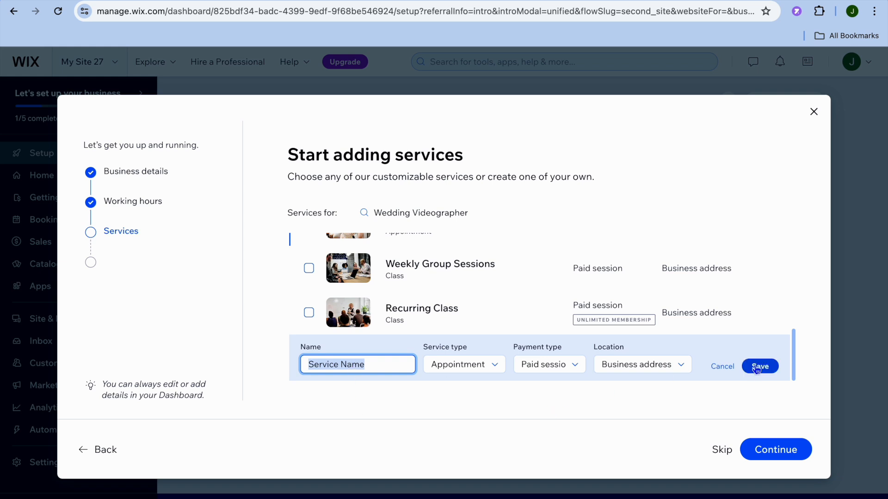
click(781, 457)
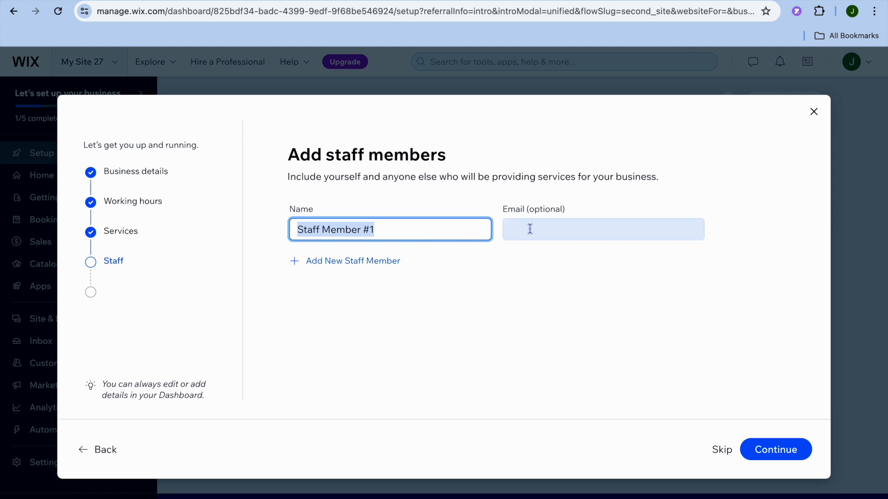
Step: Keep the default staff member, choose to accept online and in-person payments, and finish the setup to reach the dashboard
click(764, 455)
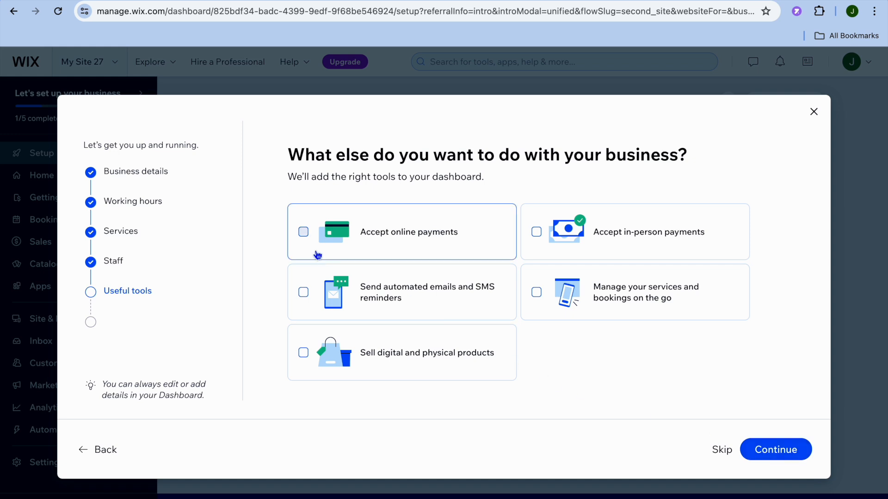
click(303, 233)
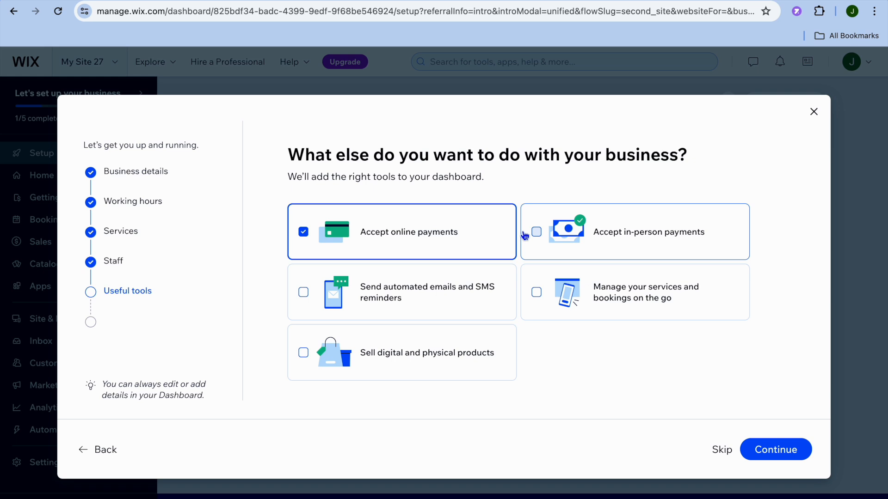
click(538, 233)
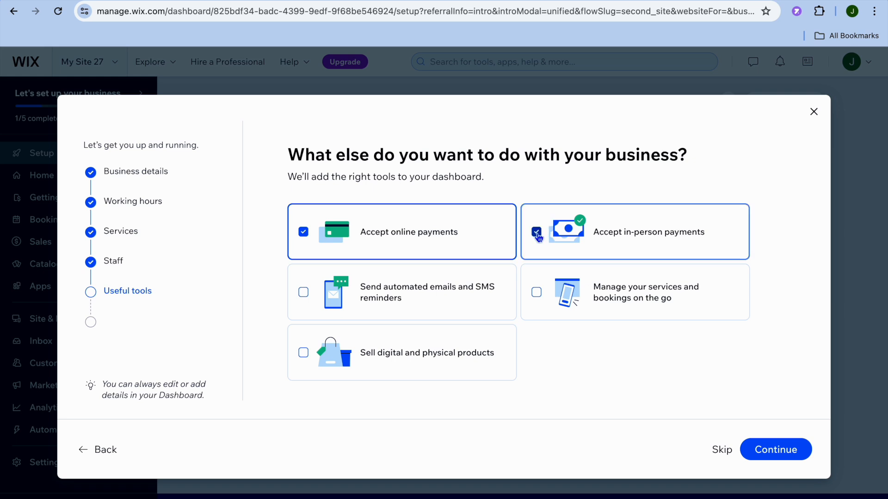
click(765, 448)
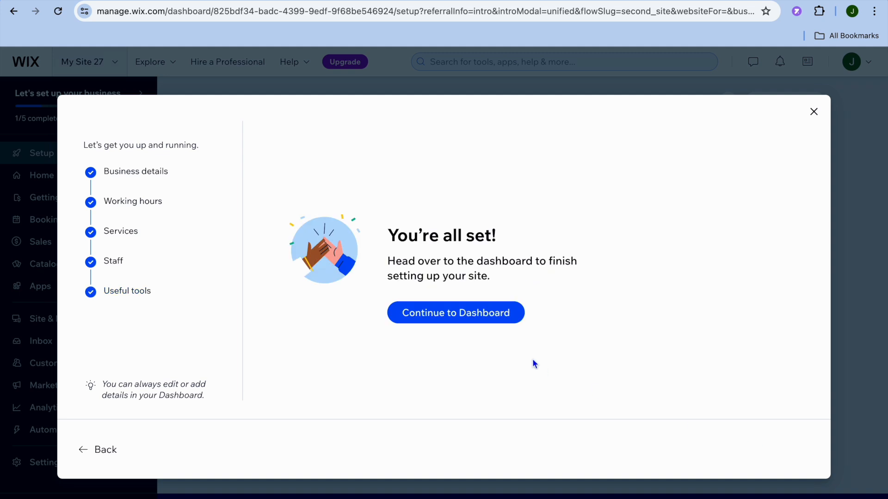
click(469, 313)
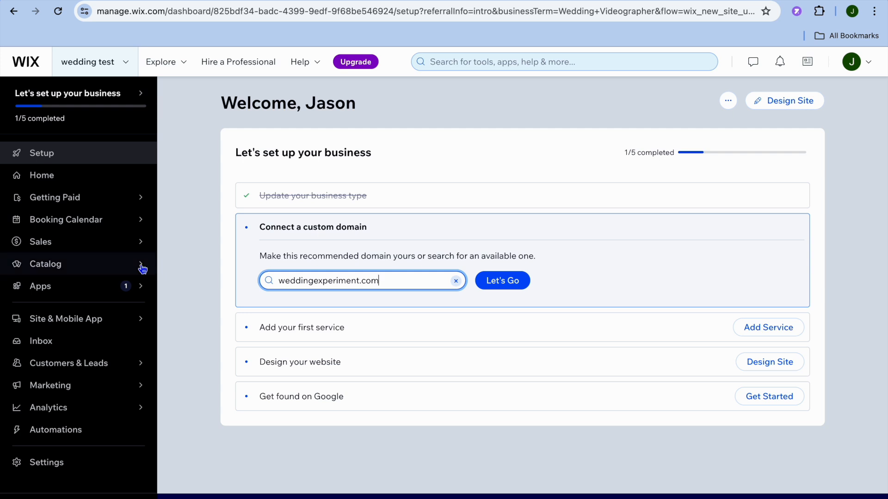
Step: Open the catalog's booking services and look through the whole service list
mouse_move(139, 266)
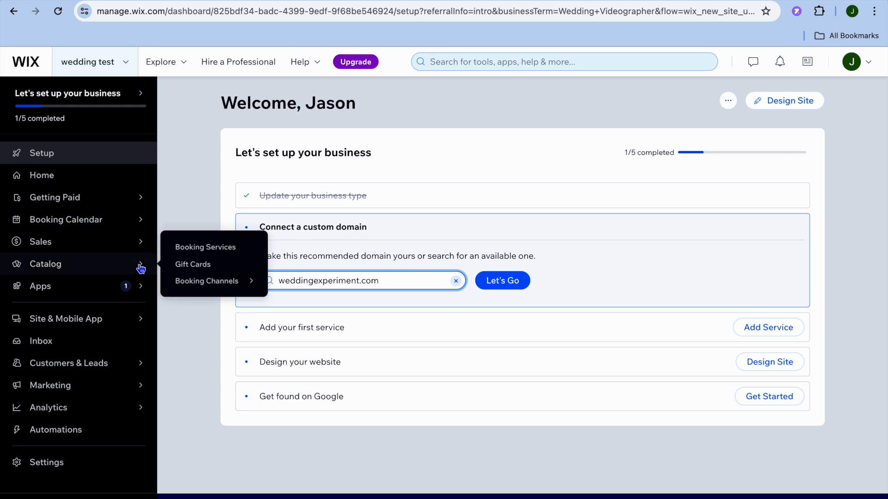
click(190, 254)
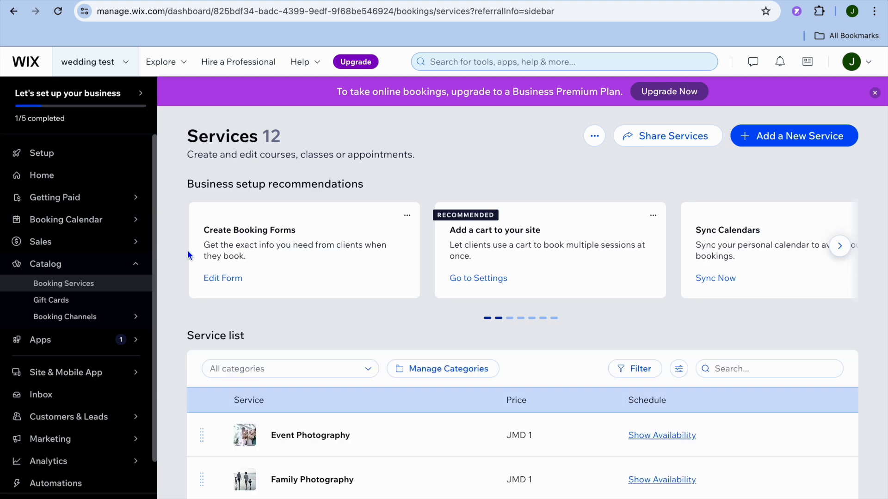
scroll(376, 347, down, 5)
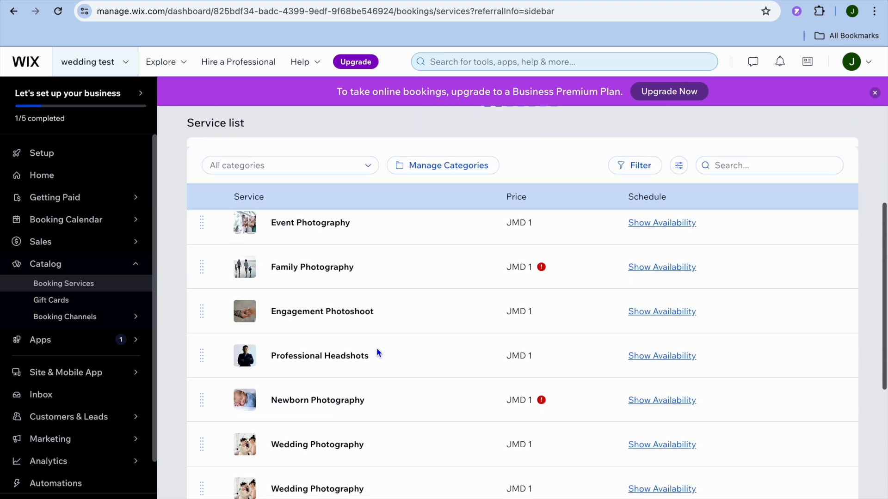
scroll(376, 353, down, 5)
scroll(377, 352, up, 10)
scroll(379, 351, down, 10)
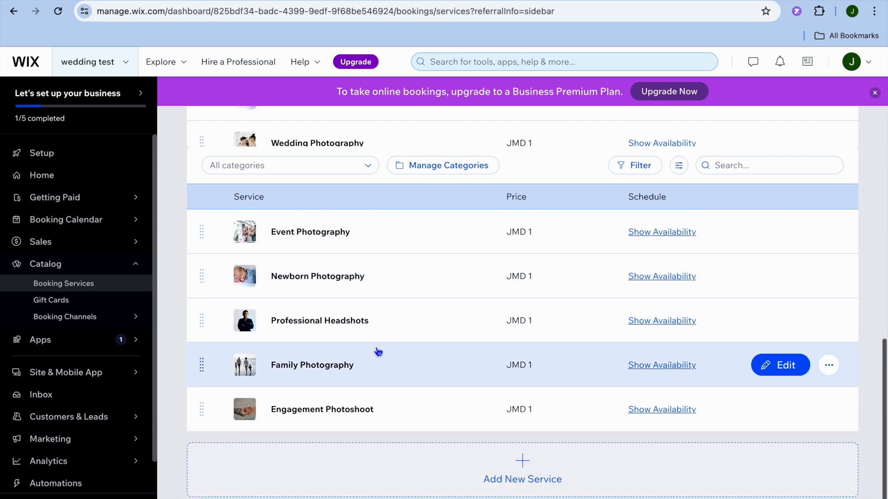
scroll(378, 352, up, 10)
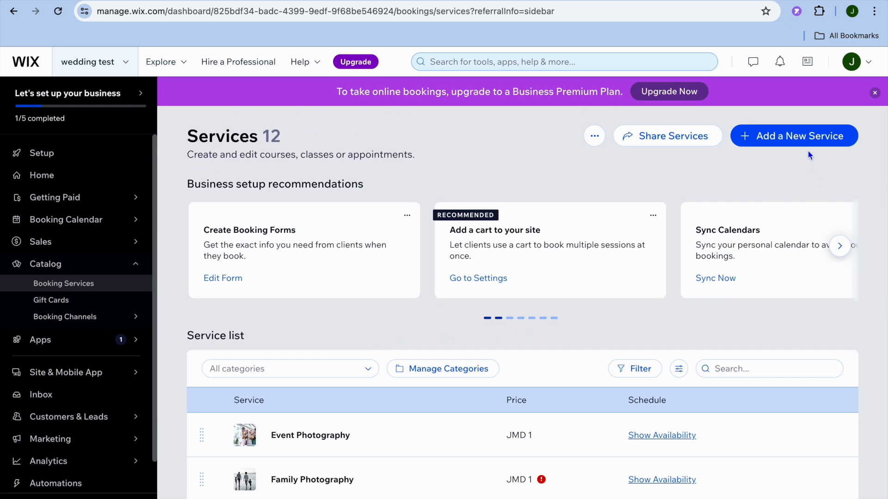
Step: View the templates for adding a new service, return to the services page and look over the service list
click(799, 138)
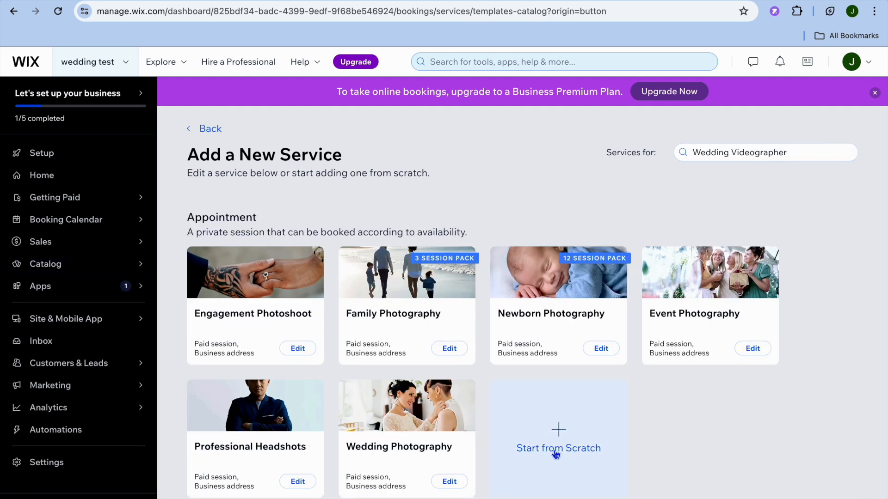
click(196, 132)
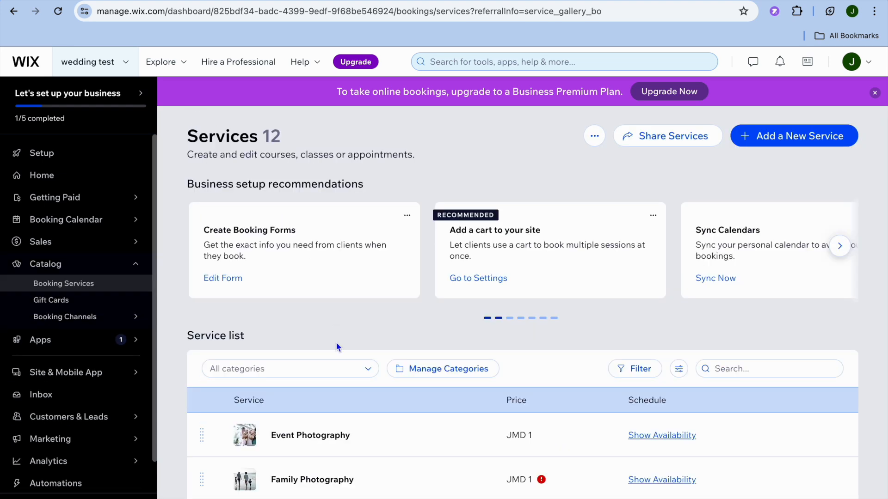
scroll(336, 346, down, 3)
scroll(338, 346, down, 2)
scroll(338, 346, up, 2)
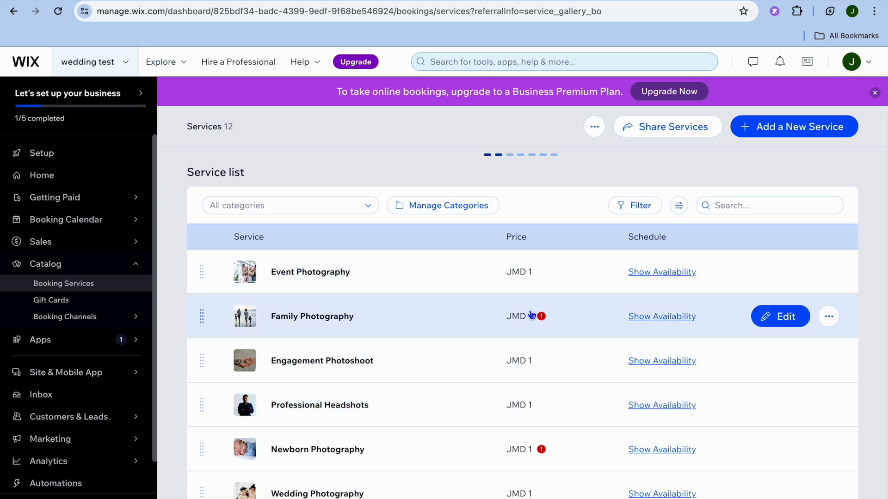
Step: Open the Event Photography service for editing and set its duration to 1 hour and 30 minutes
click(768, 276)
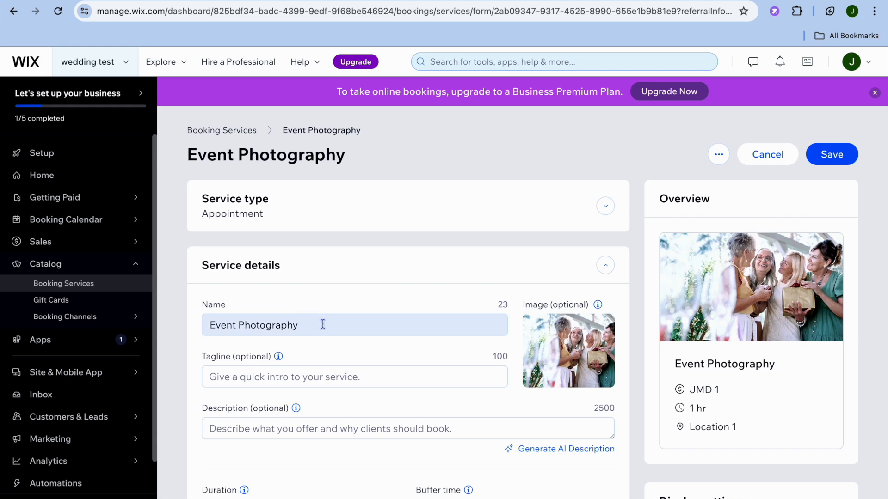
triple_click(317, 331)
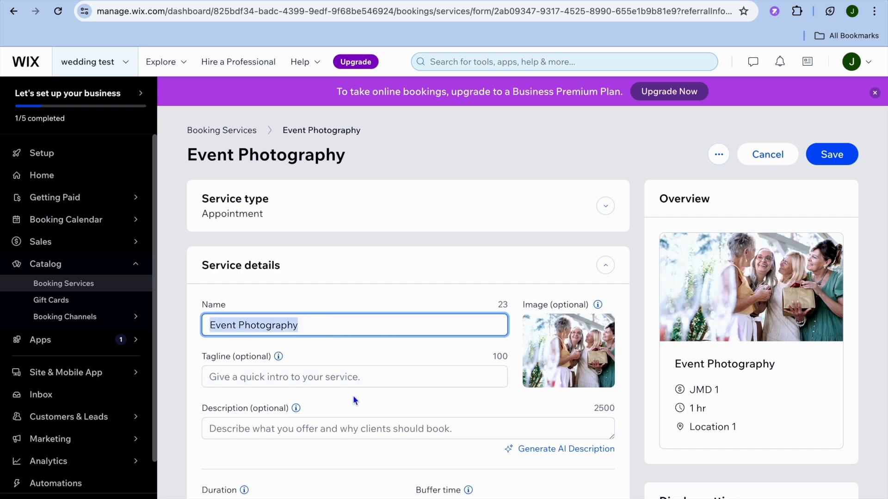
click(349, 429)
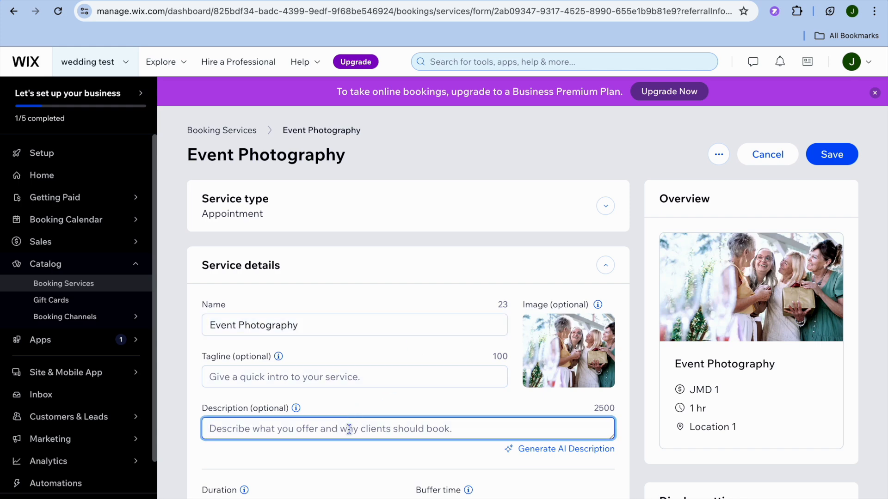
mouse_move(595, 348)
scroll(437, 430, down, 4)
scroll(436, 432, down, 1)
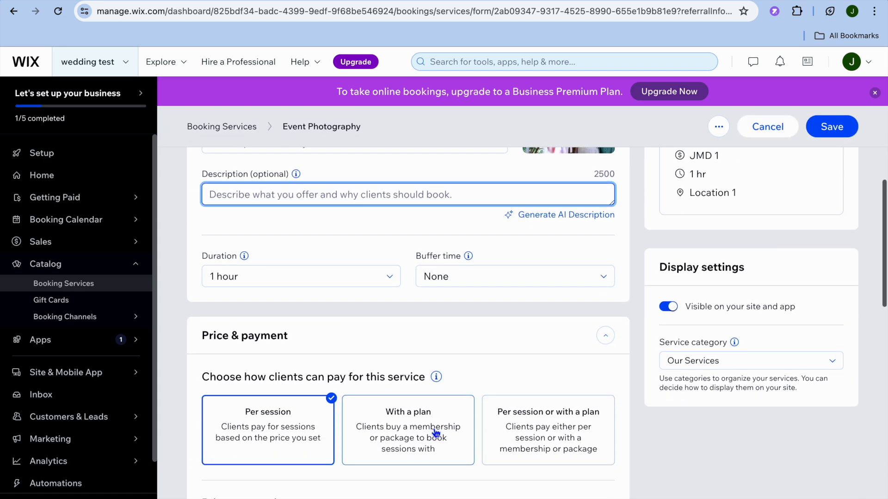
click(389, 280)
scroll(332, 345, down, 1)
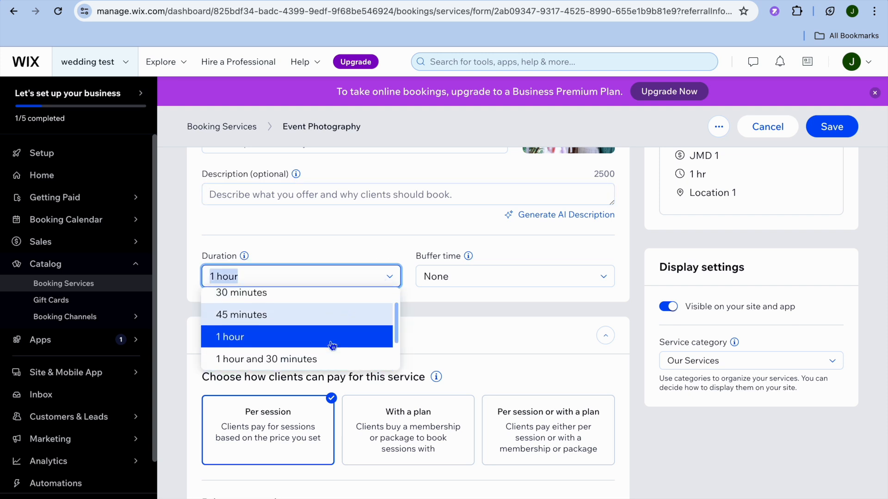
click(320, 363)
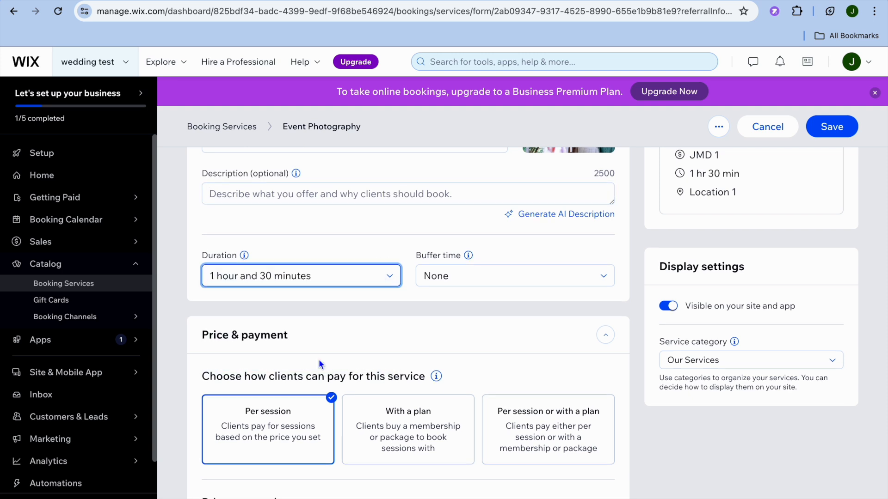
Step: Keep the fixed price type for Event Photography and set the amount per session to J$ 100
scroll(318, 360, down, 4)
scroll(318, 360, down, 2)
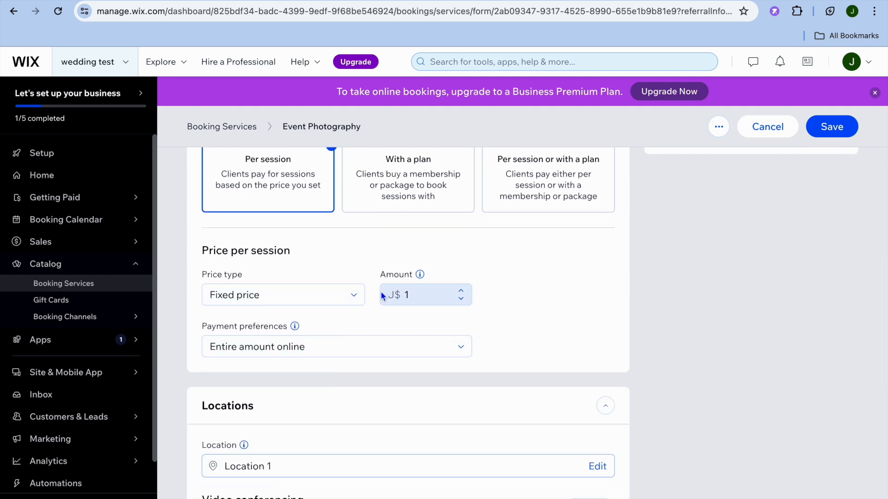
click(353, 298)
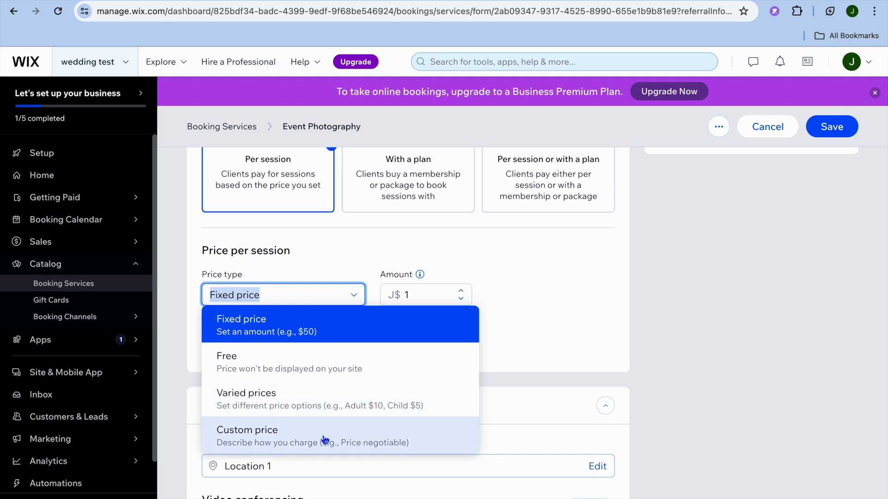
click(415, 295)
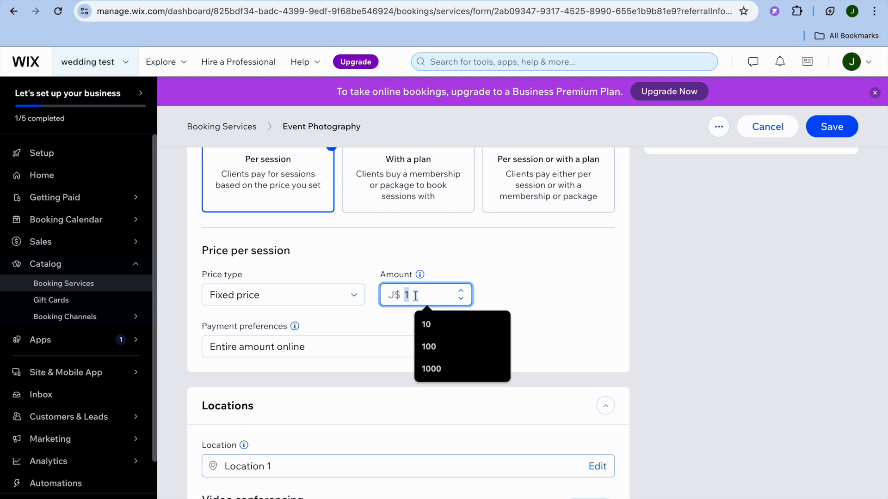
click(439, 354)
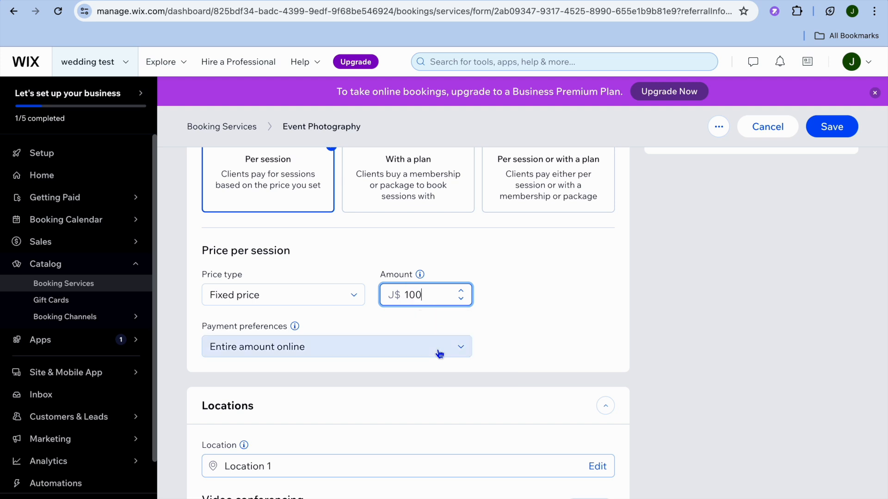
Step: Check the location and staff settings, save the Event Photography service and dismiss the upgrade offer
scroll(495, 347, down, 2)
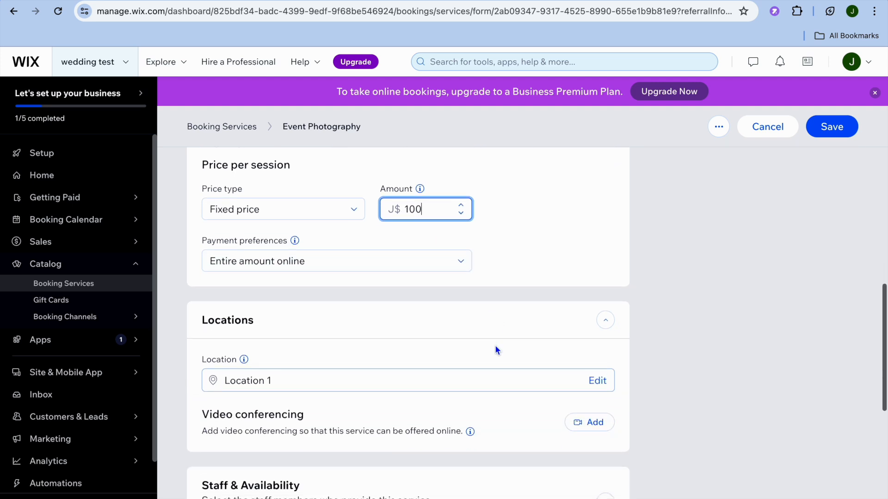
scroll(495, 347, down, 4)
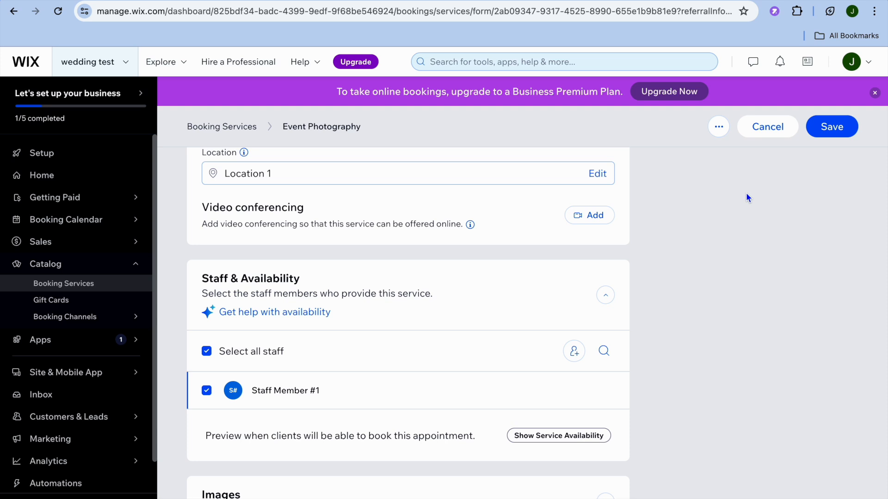
click(830, 125)
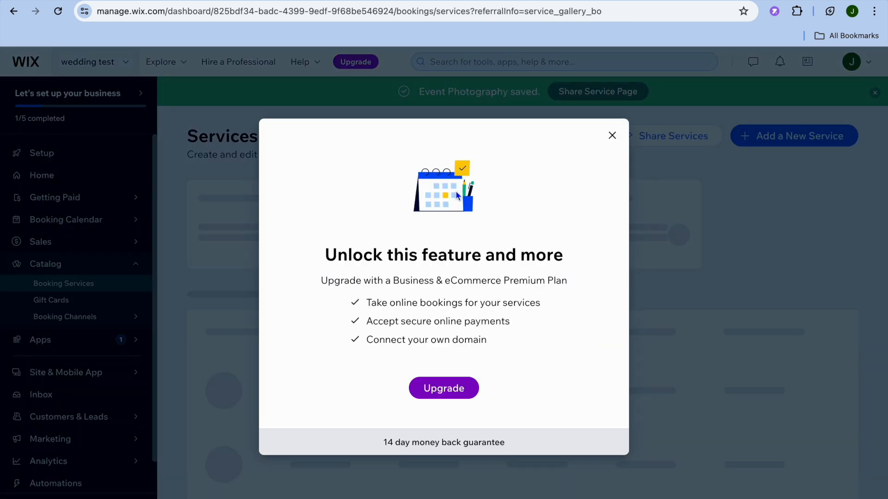
click(611, 136)
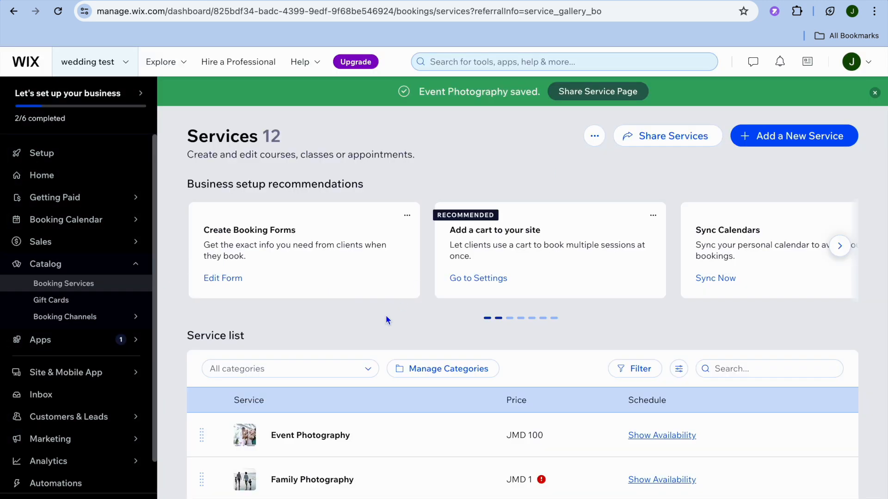
Step: Open the Getting Paid connection and setup page and look over the ways to get paid
scroll(387, 320, down, 4)
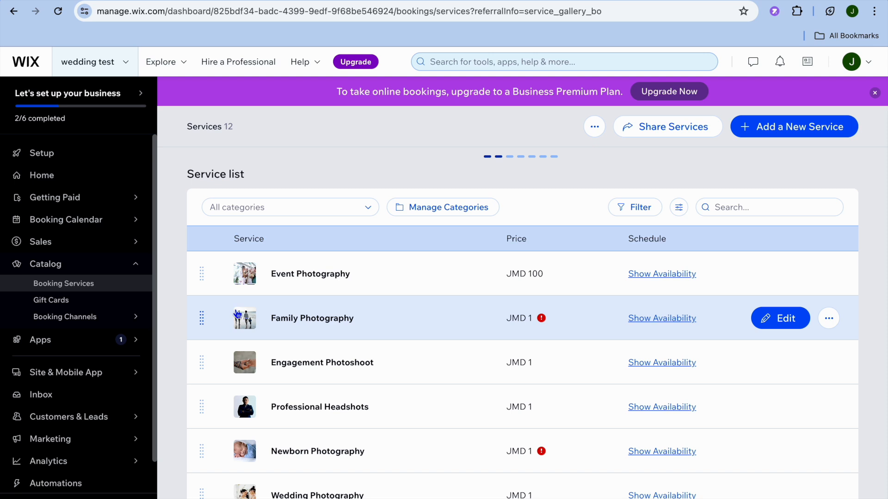
mouse_move(132, 199)
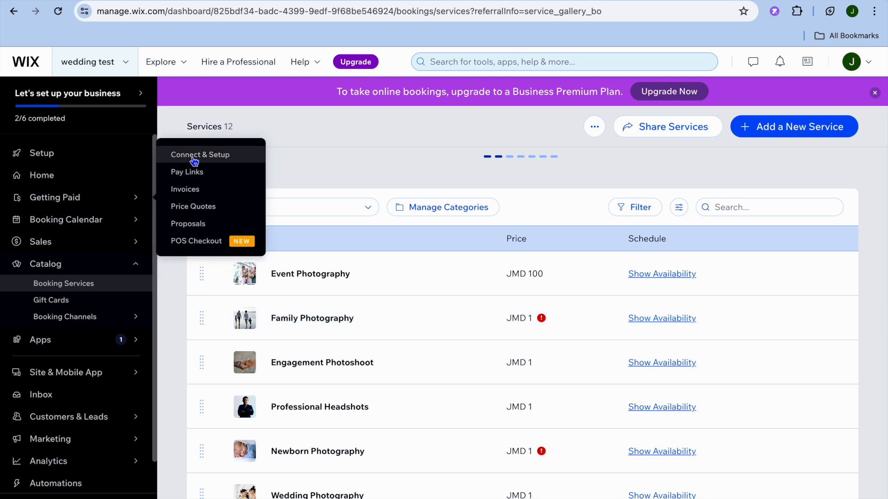
click(193, 155)
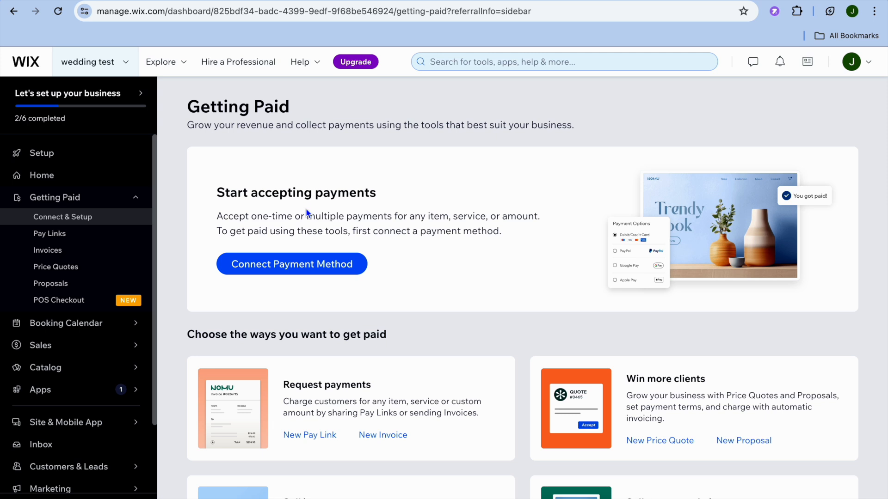
scroll(306, 210, down, 2)
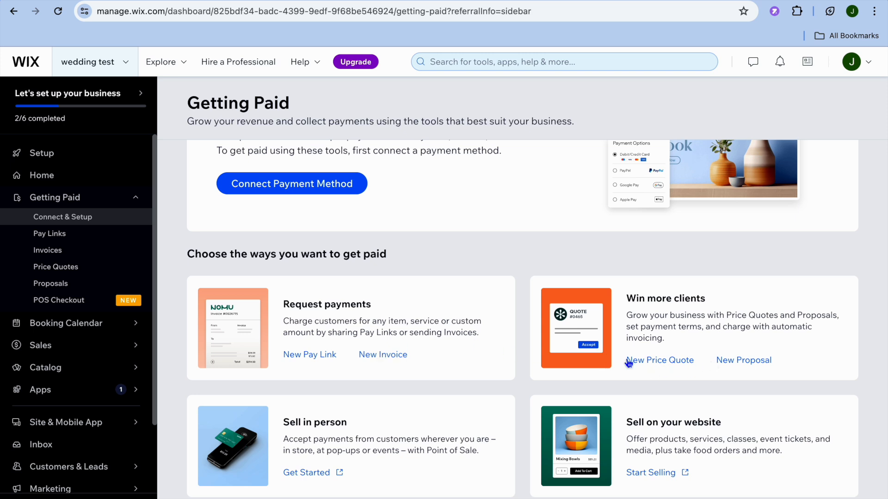
scroll(445, 336, up, 2)
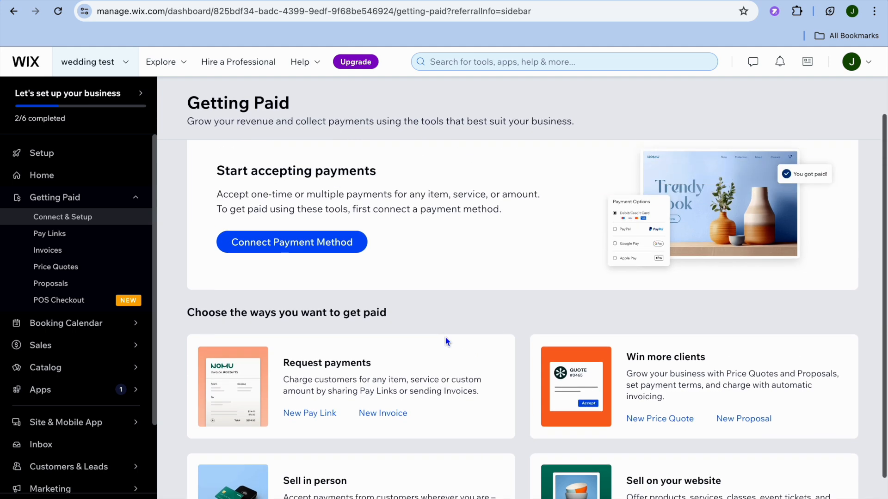
Step: View the payment methods that can be connected and close the list without connecting any
click(319, 241)
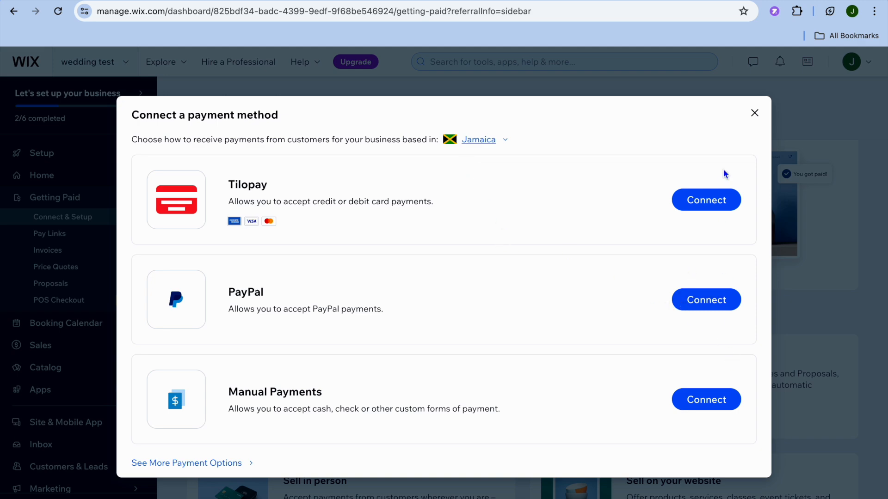
click(754, 113)
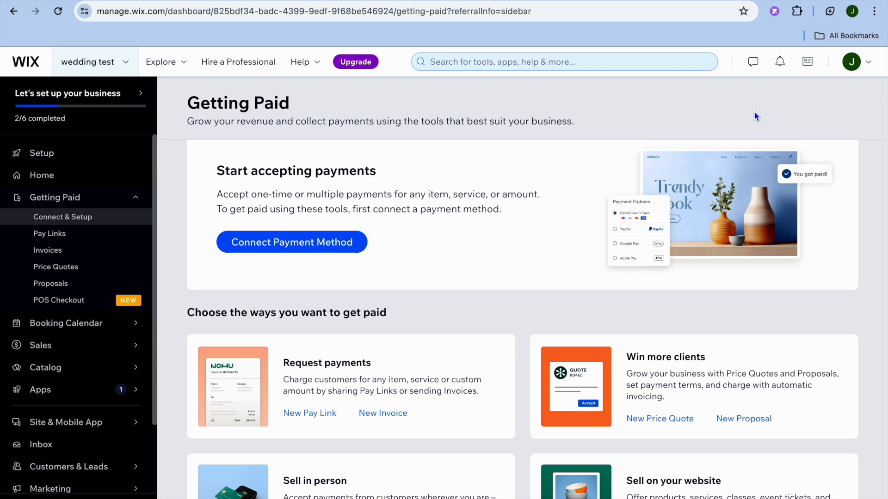
scroll(439, 204, up, 1)
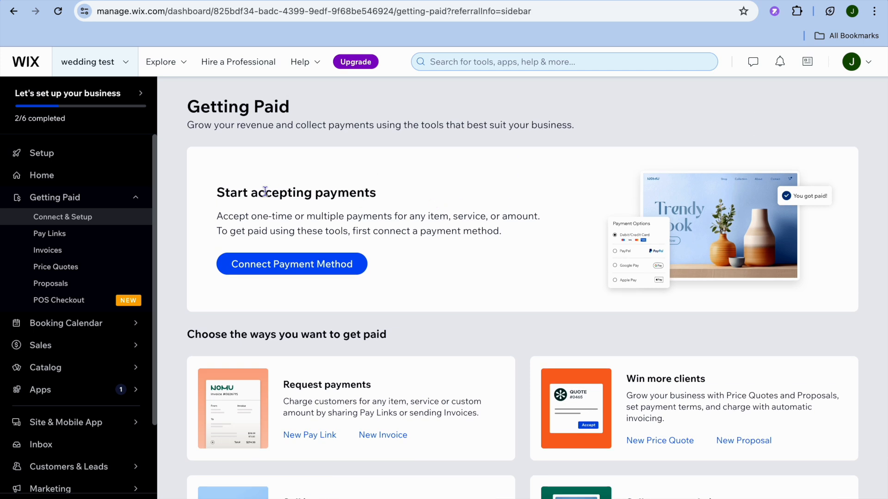
Step: Start designing the site from the business setup checklist and choose to customize a template
click(68, 160)
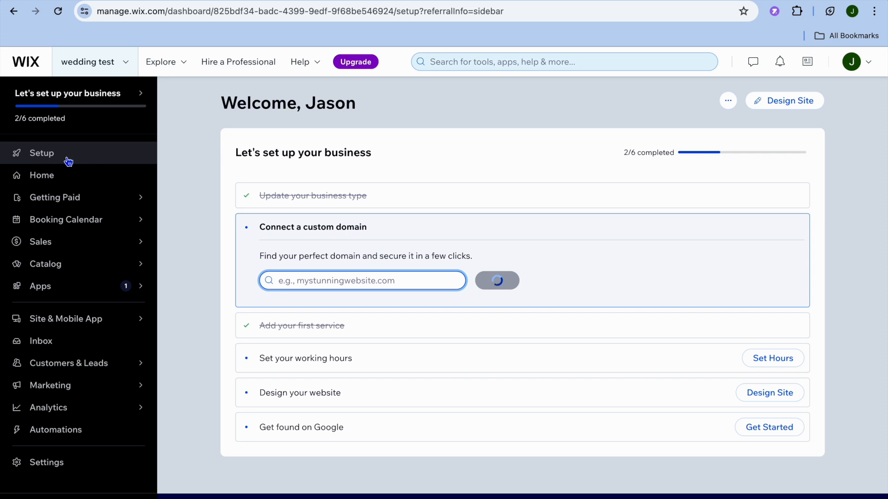
click(787, 102)
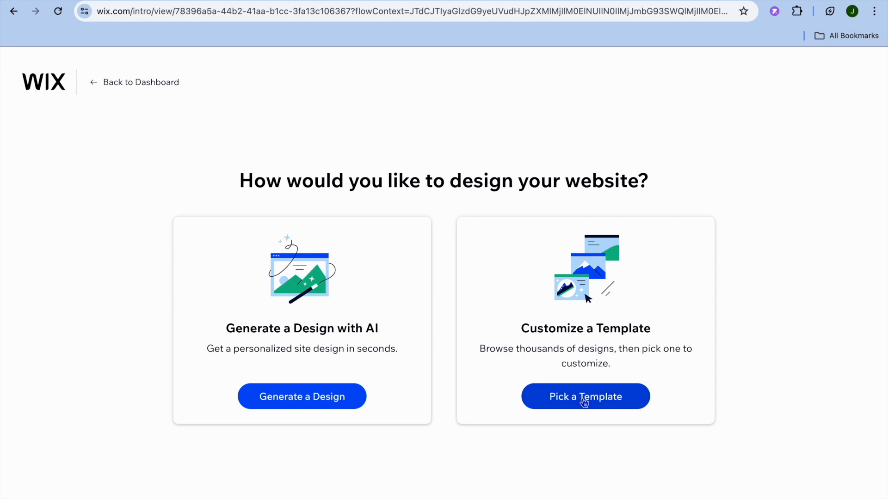
click(584, 401)
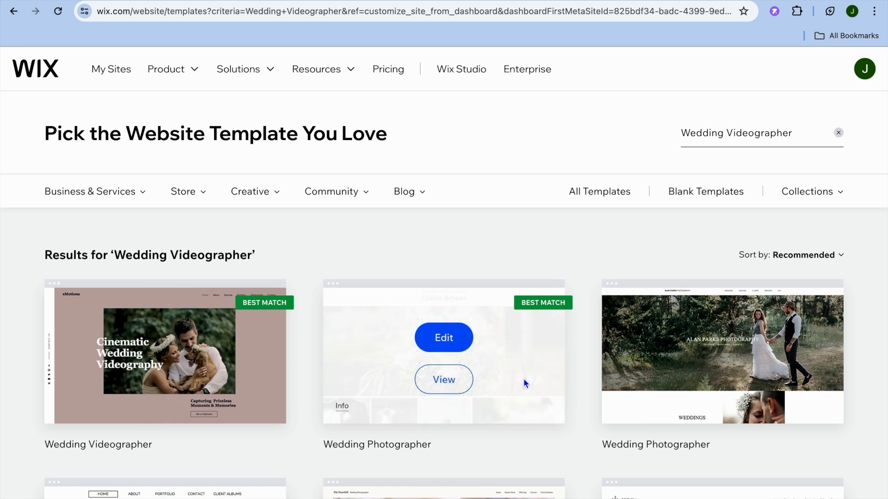
Step: Browse the Wedding Videographer template results and open the Wedding Videographer template marked as a best match in the editor
scroll(384, 382, down, 4)
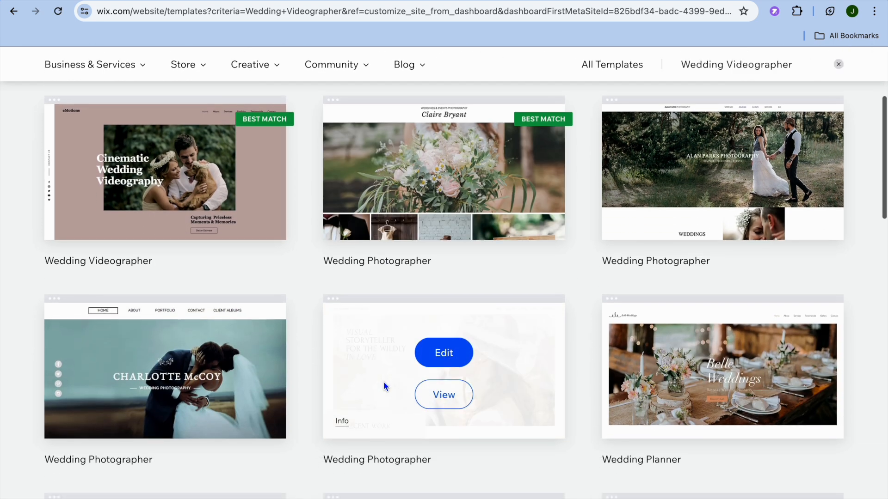
scroll(384, 383, down, 5)
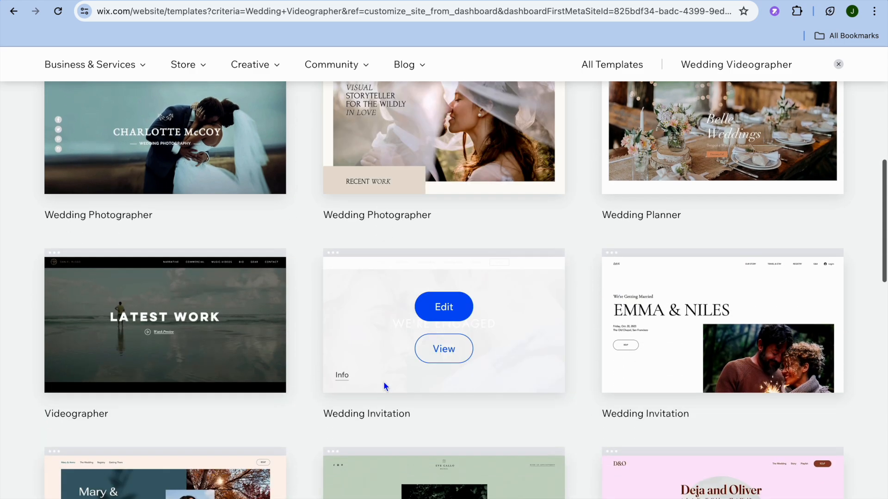
scroll(384, 382, down, 4)
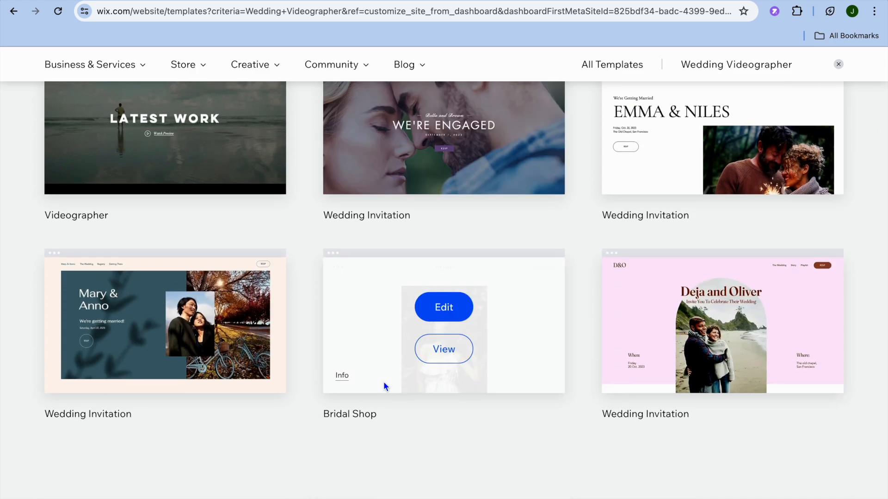
scroll(383, 384, up, 13)
scroll(383, 382, up, 3)
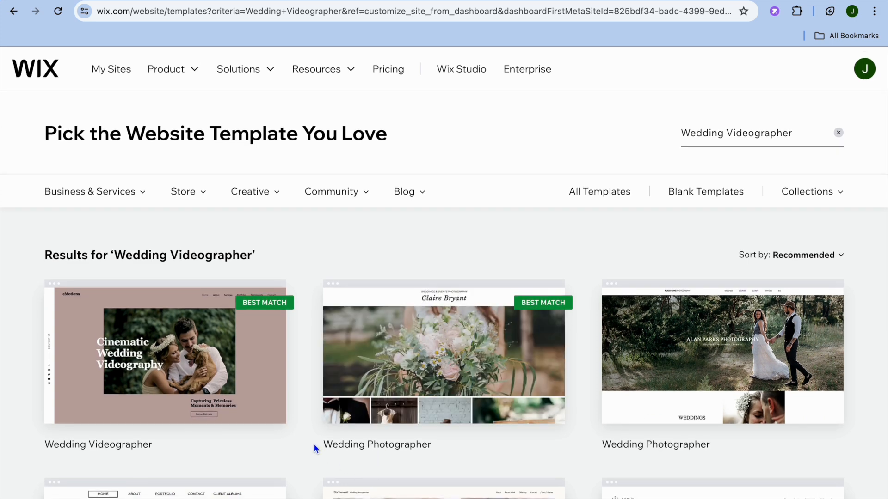
mouse_move(185, 374)
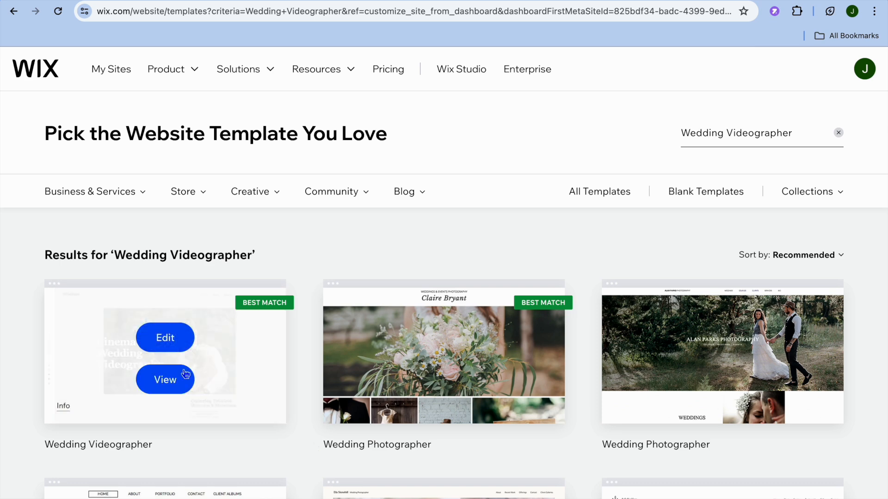
click(180, 342)
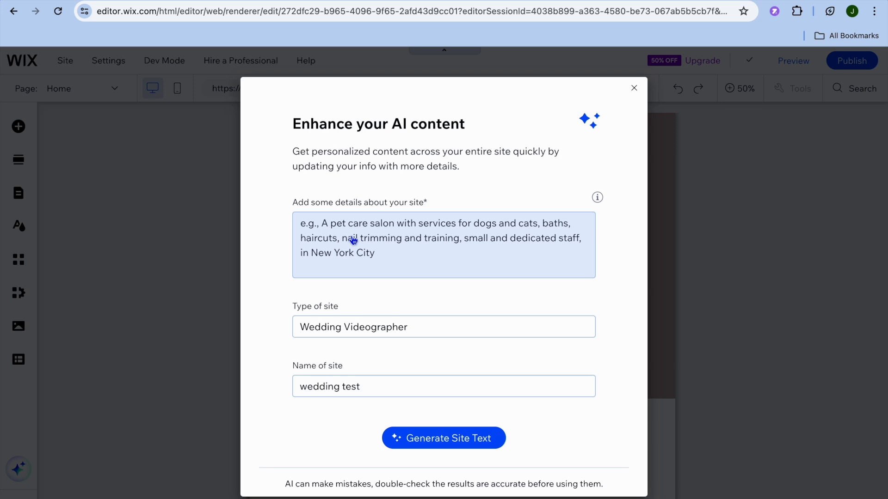
Step: Dismiss the AI content enhancement form without generating site text and show the home page at 100% zoom
click(352, 238)
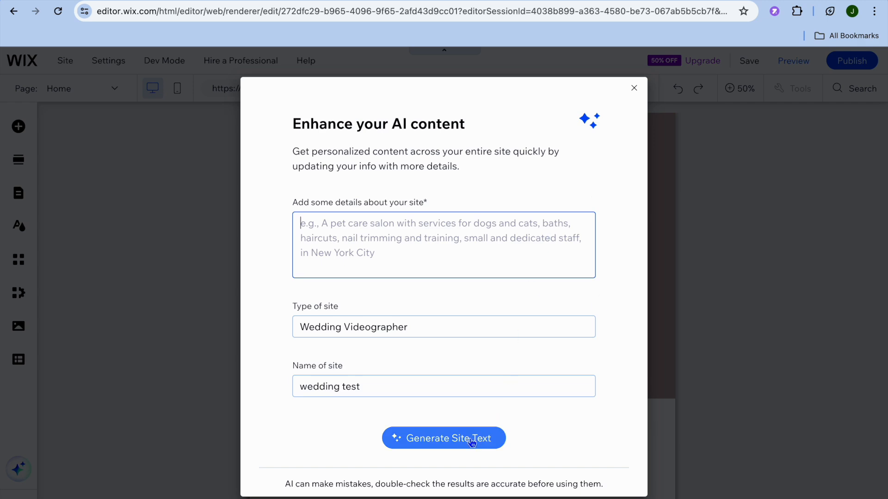
click(634, 88)
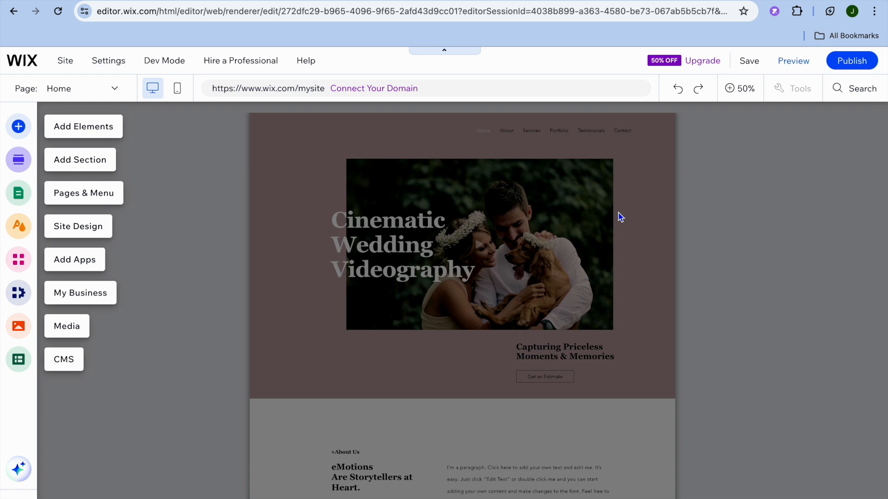
click(742, 92)
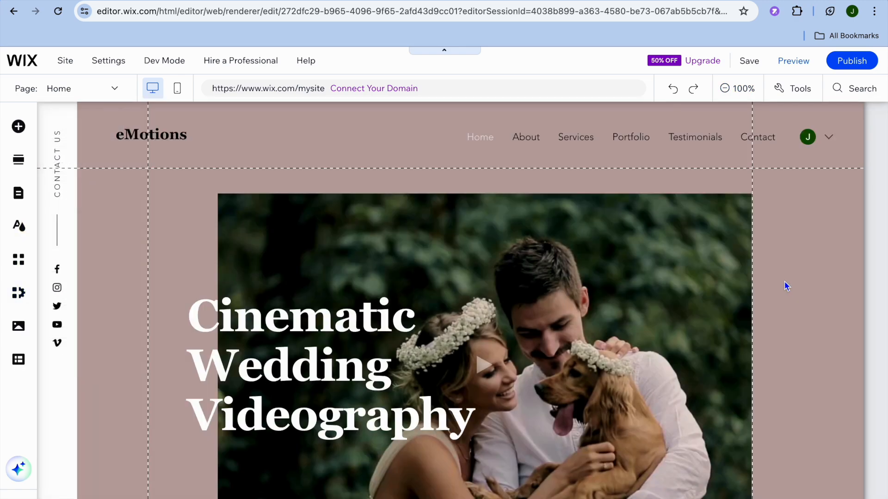
Step: Look through the home page template from the hero video down to the portfolio and back to the services section
scroll(786, 287, down, 8)
scroll(785, 286, down, 2)
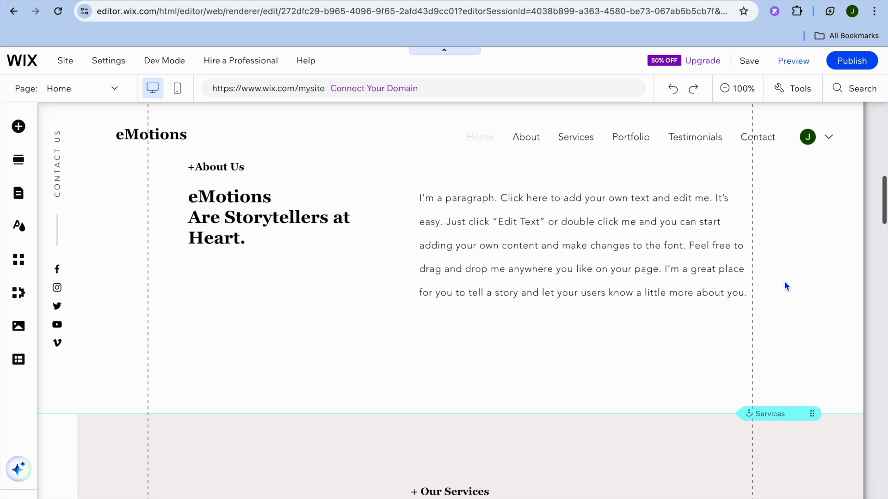
scroll(785, 287, down, 7)
scroll(785, 286, down, 10)
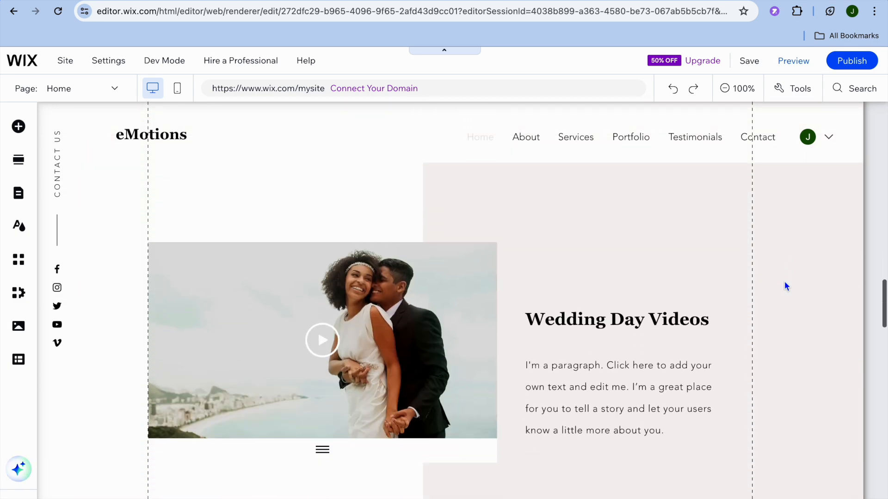
scroll(784, 286, up, 8)
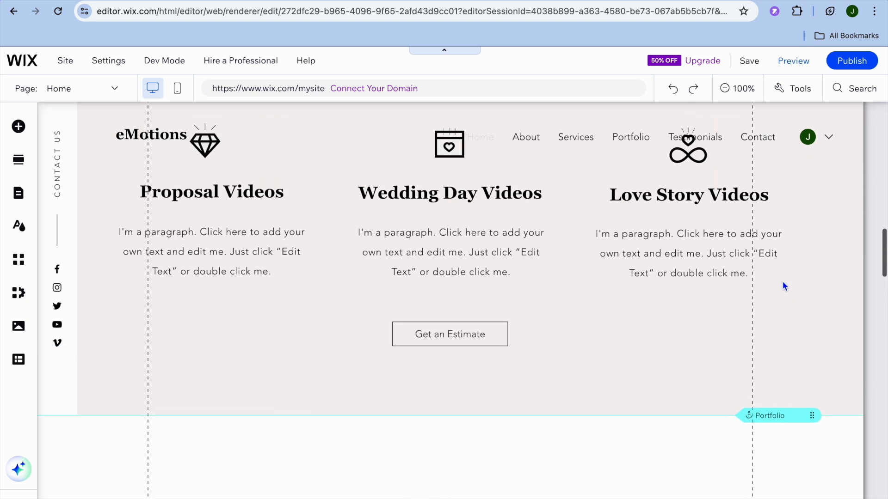
Step: Open the text settings of the paragraph under Love Story Videos and close them without changing anything
click(784, 283)
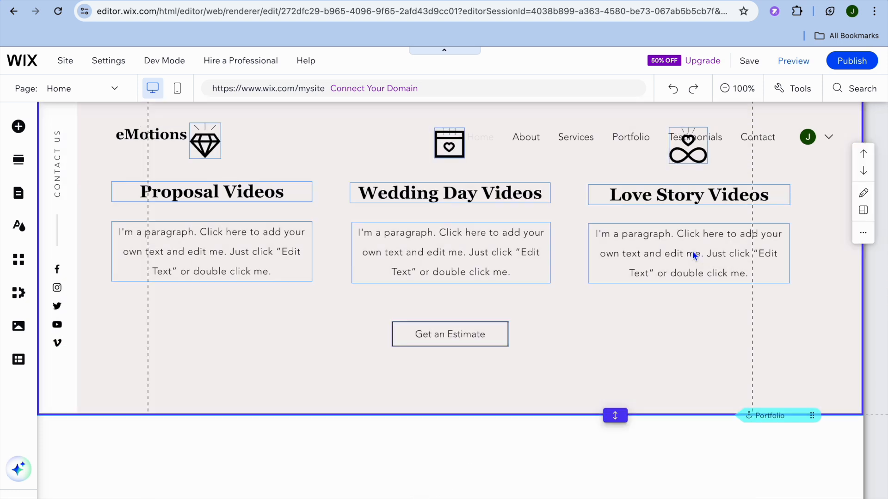
click(692, 254)
click(611, 195)
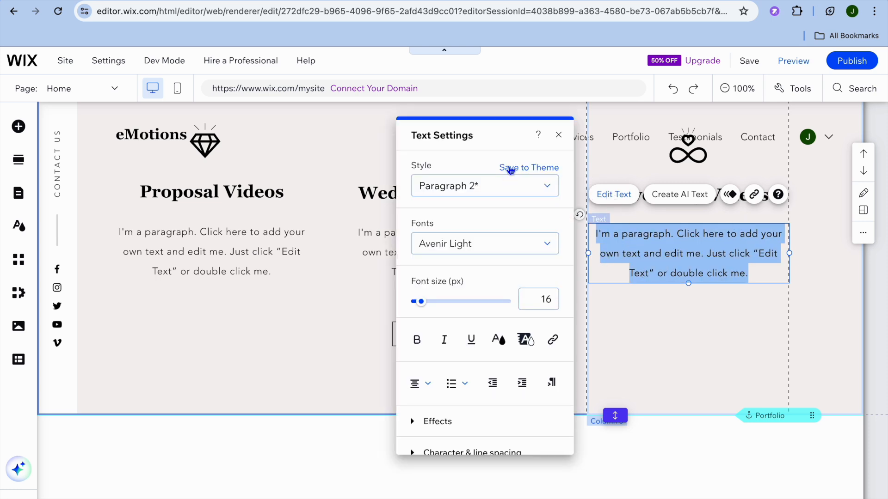
click(558, 136)
scroll(393, 238, up, 5)
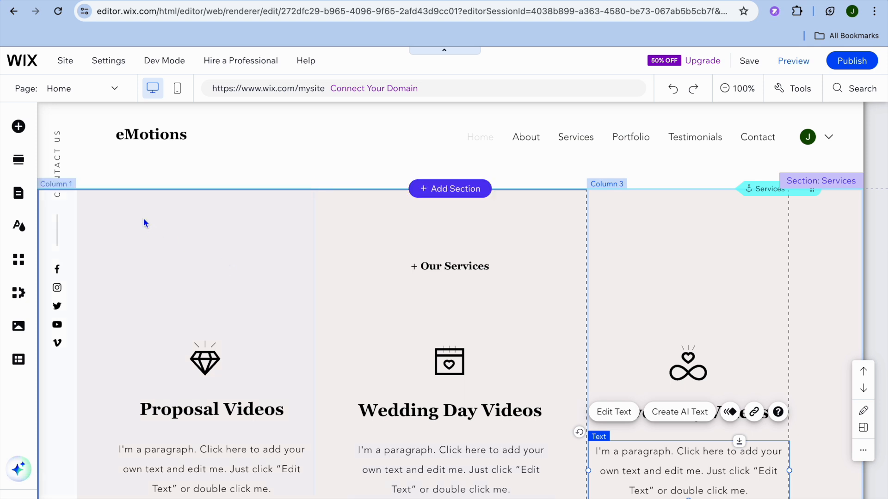
Step: Check the background options of the Proposal Videos column and select the Wedding Day Videos column in the services section
click(143, 218)
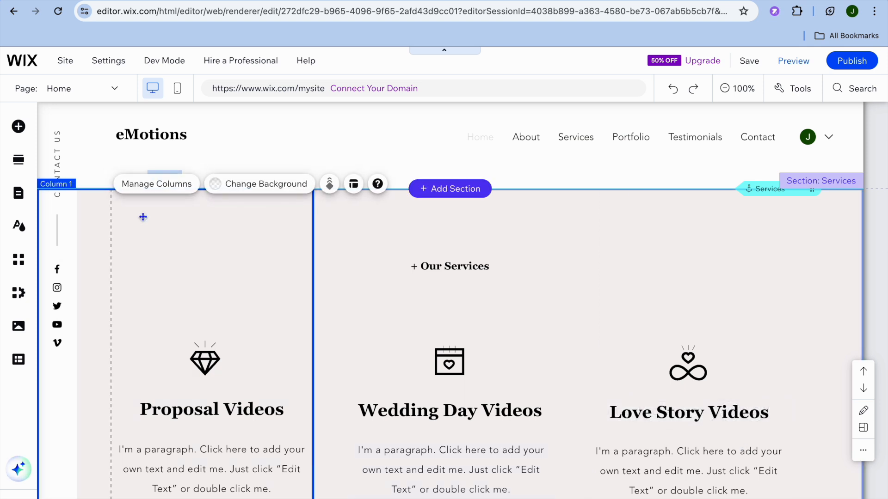
click(240, 184)
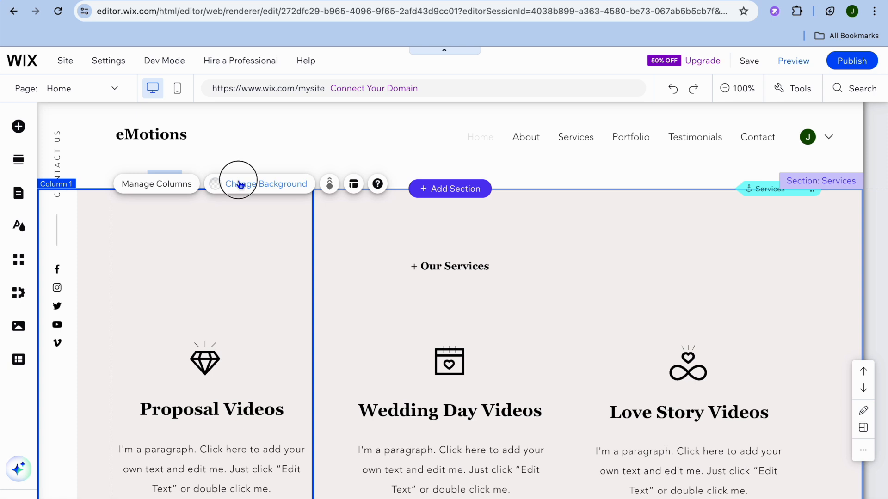
click(503, 174)
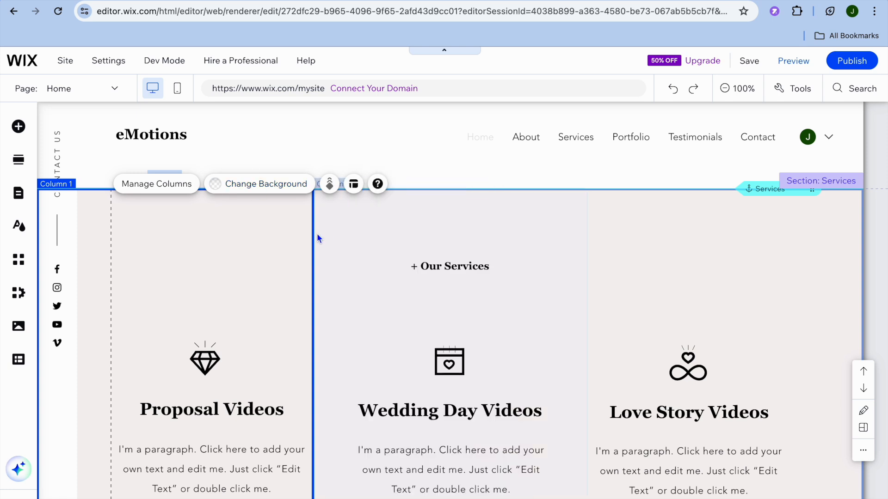
click(371, 247)
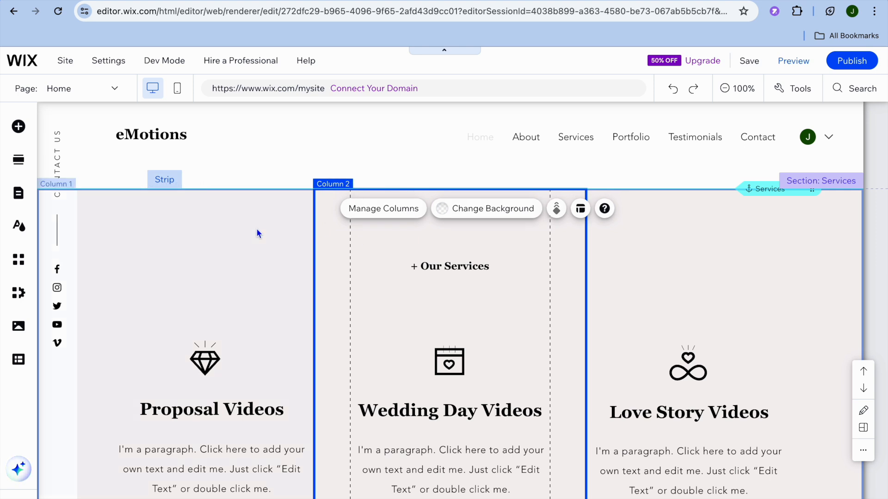
click(473, 182)
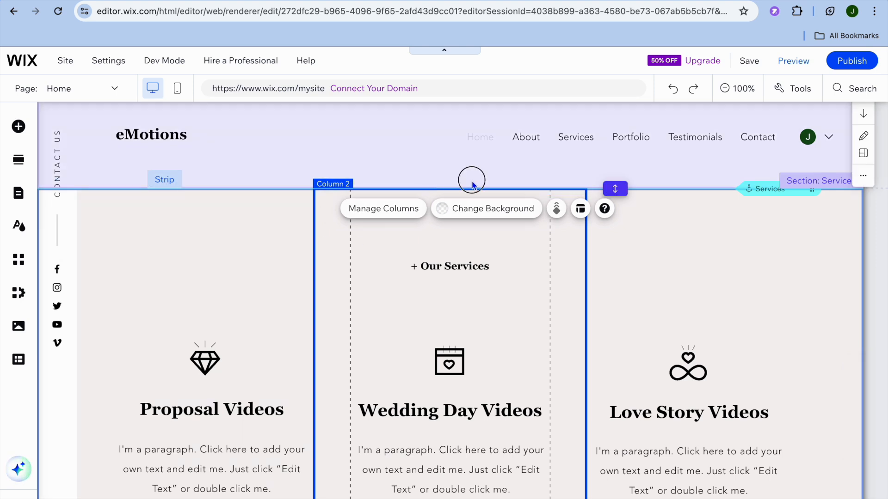
Step: Start adding a section above the services section and browse the Business Info and Contact section designs
click(444, 189)
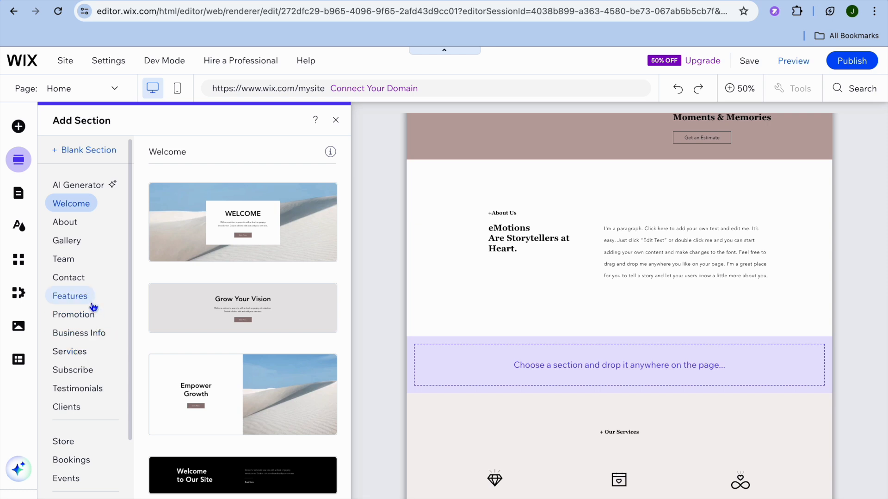
click(90, 337)
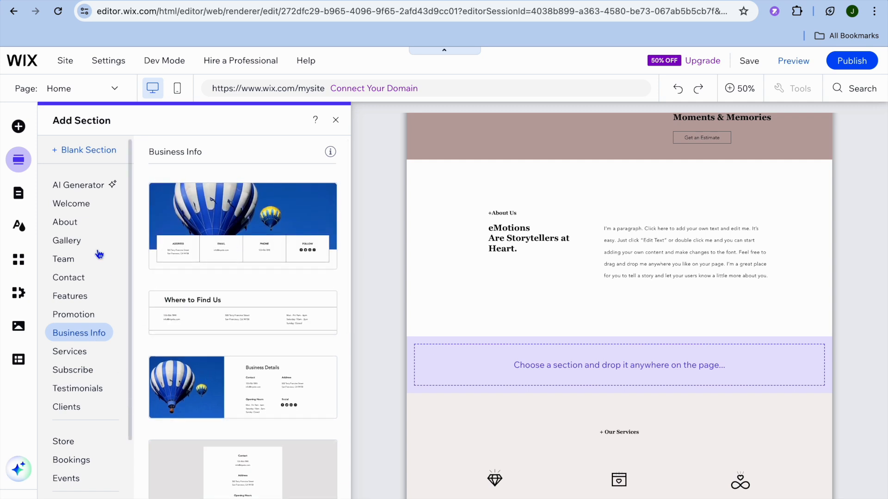
click(83, 277)
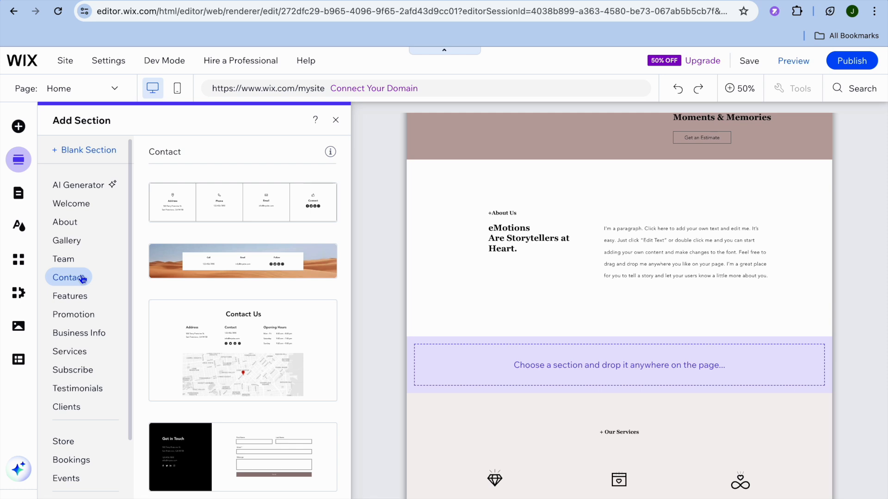
click(240, 381)
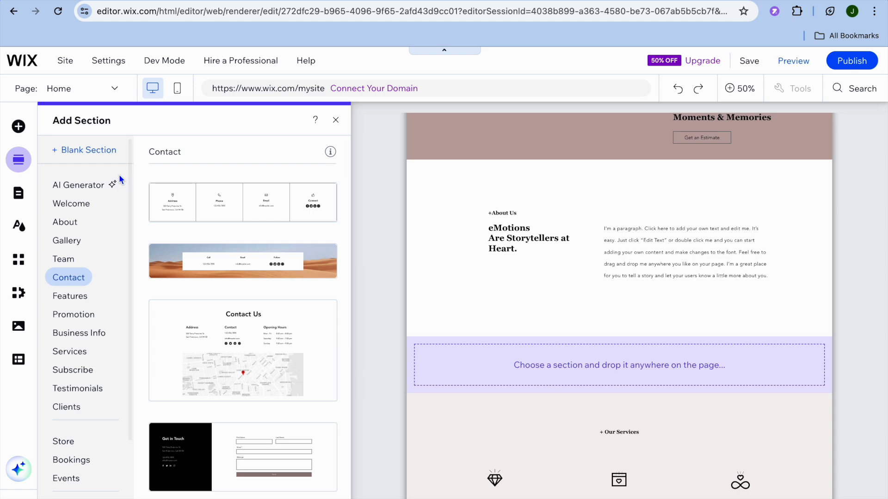
Step: Browse the Image, Menu & Anchor and Embed Code elements that can be added, and leave without adding any
click(19, 128)
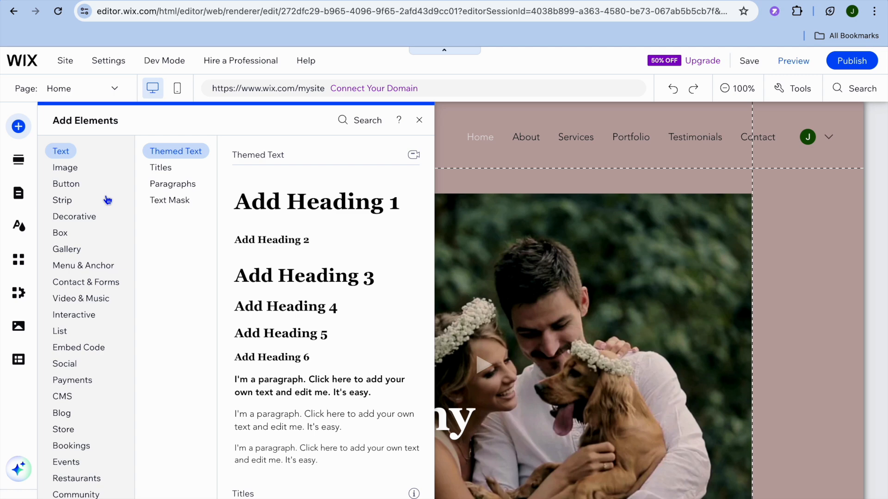
click(65, 167)
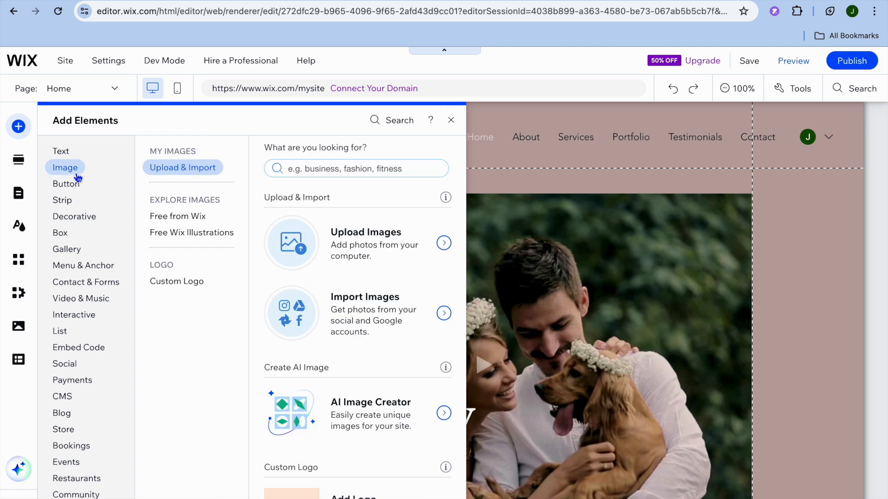
click(77, 265)
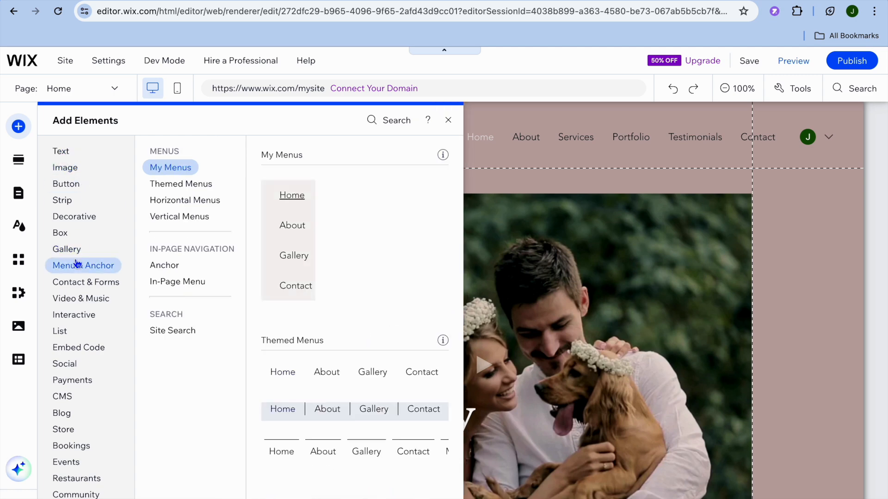
click(100, 347)
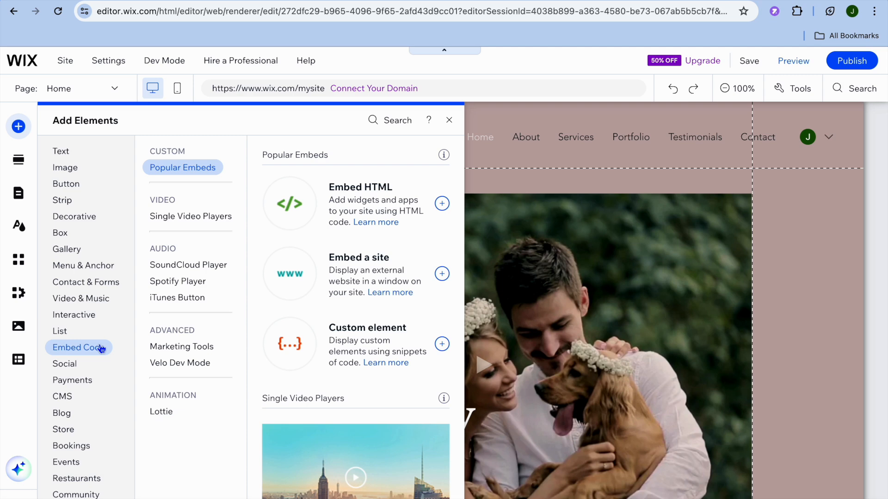
click(448, 121)
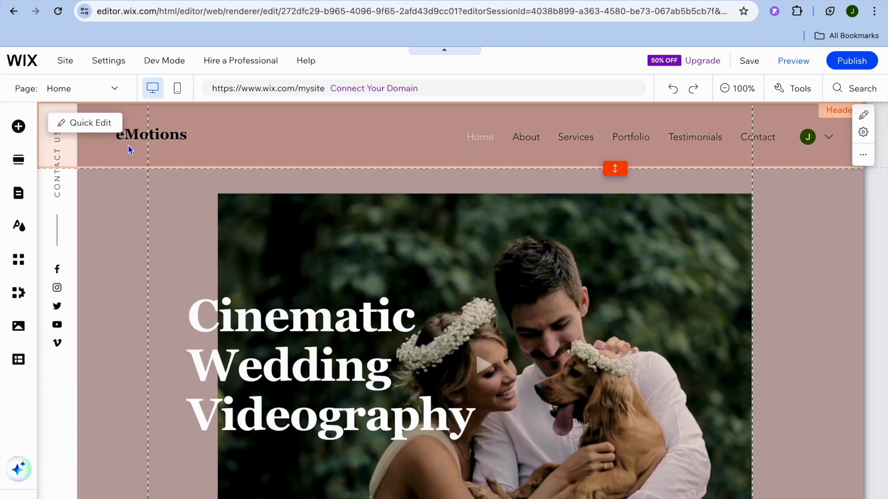
Step: Switch to the Booking page, look over its bookable services and check the list of other site pages
click(100, 91)
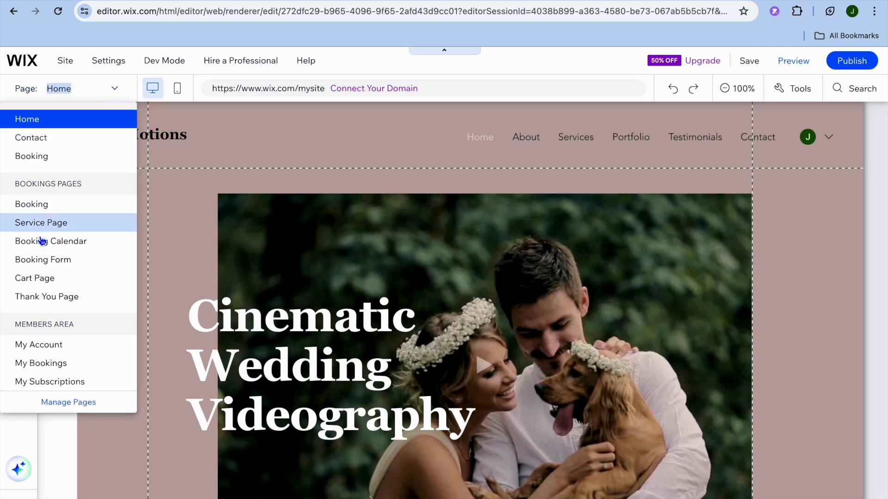
click(43, 211)
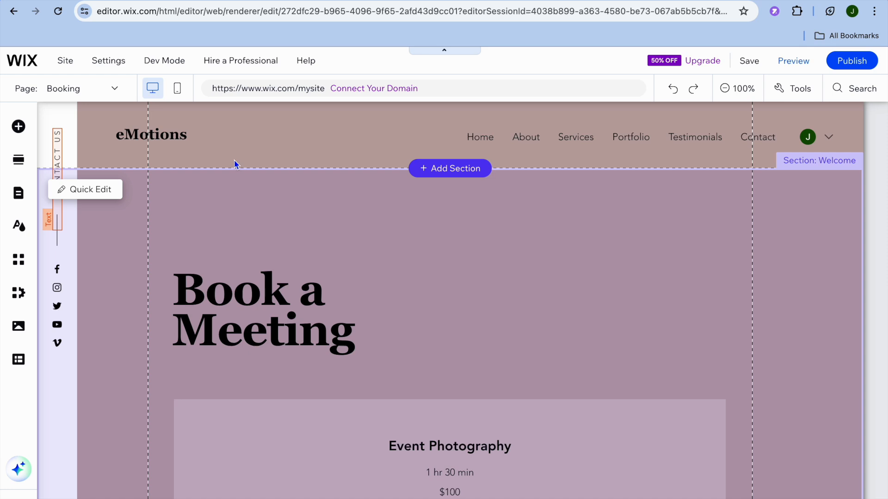
scroll(234, 159, down, 13)
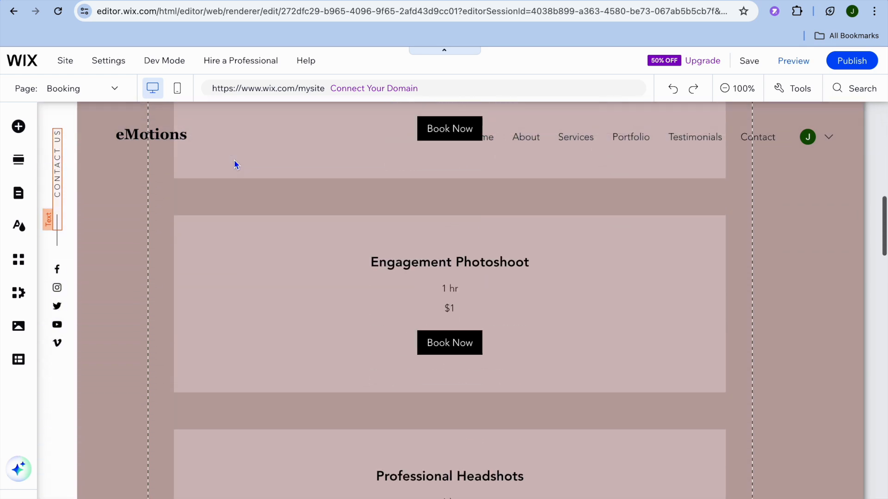
scroll(234, 160, down, 8)
scroll(234, 160, up, 4)
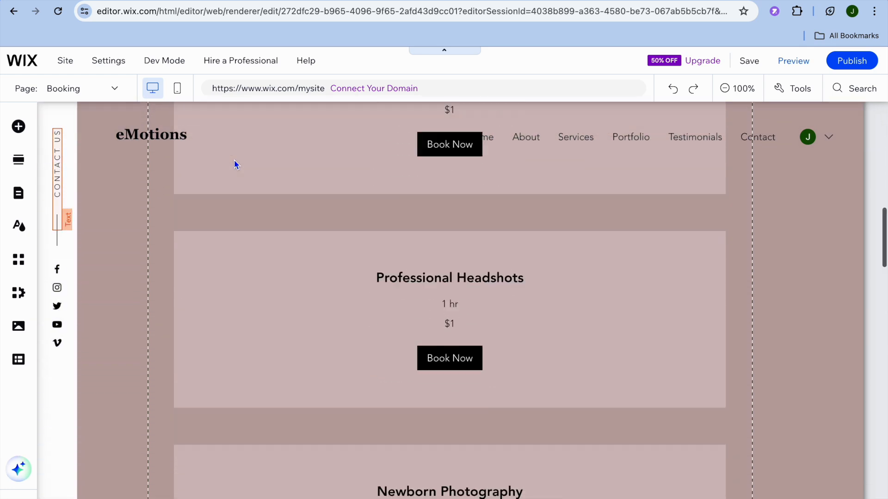
scroll(234, 160, up, 12)
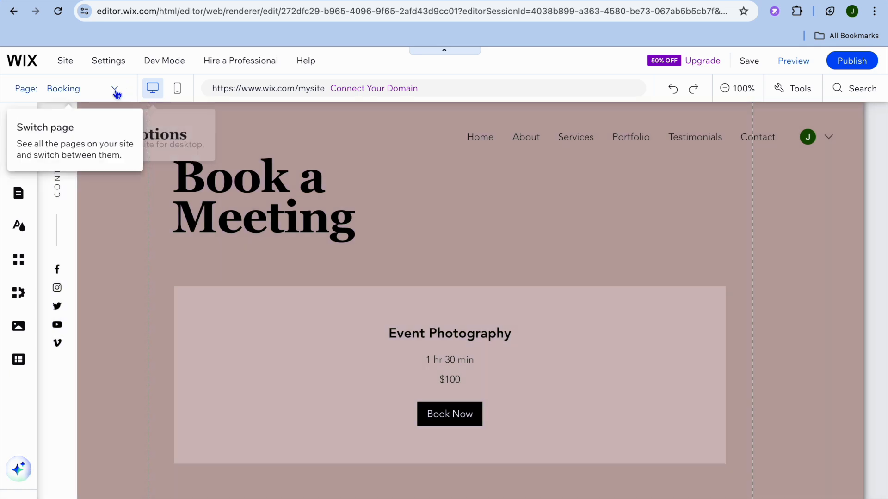
click(106, 91)
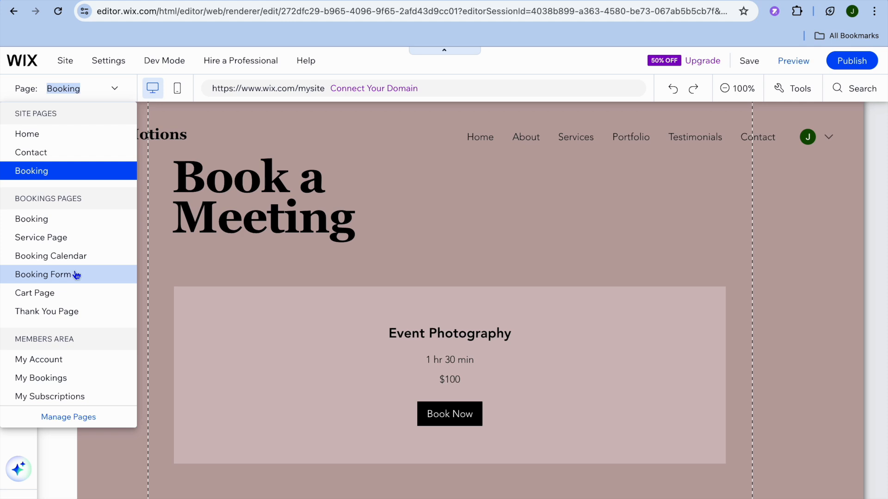
click(142, 334)
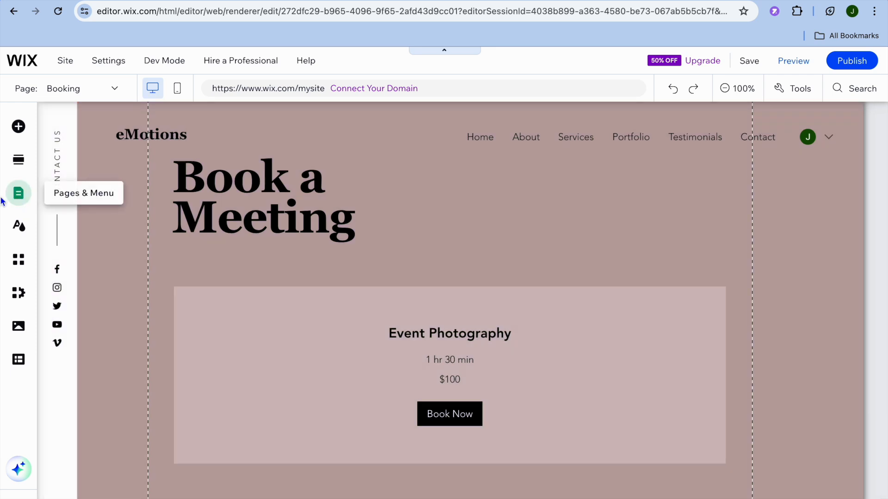
Step: Review the Bookings Pages, Members Area and Site Menu page lists and go to the home page's Portfolio section
click(16, 194)
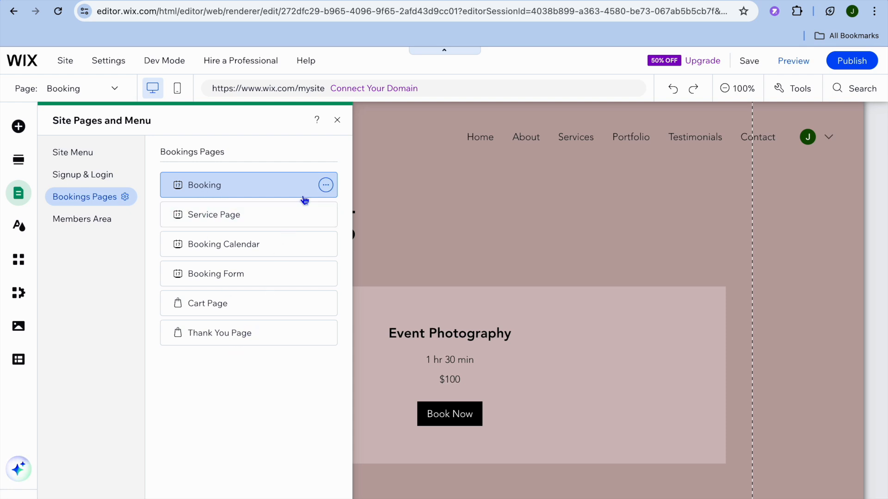
click(106, 220)
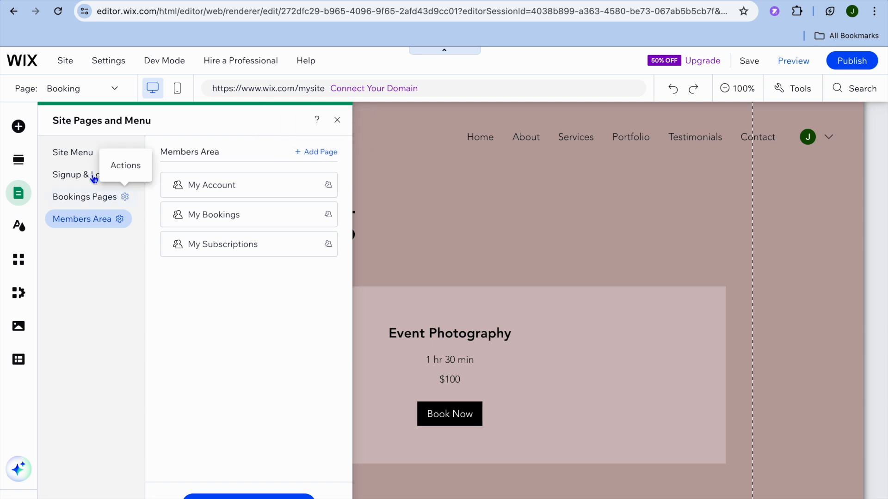
click(85, 159)
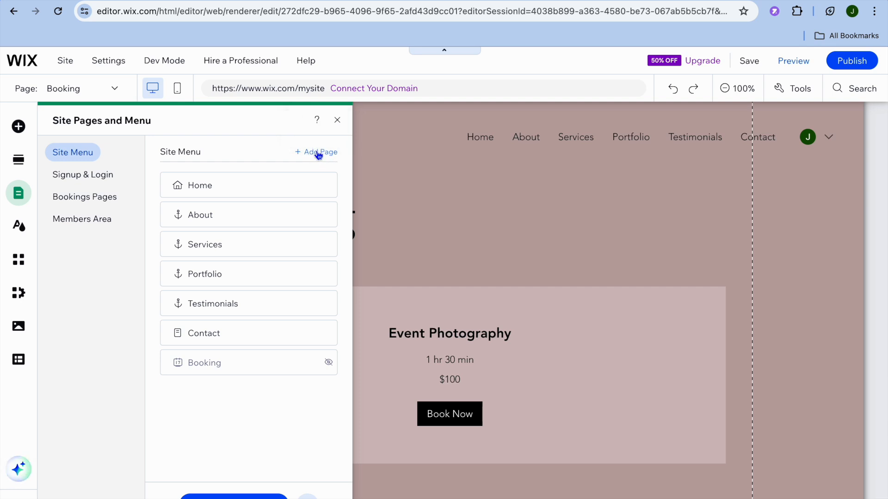
click(251, 280)
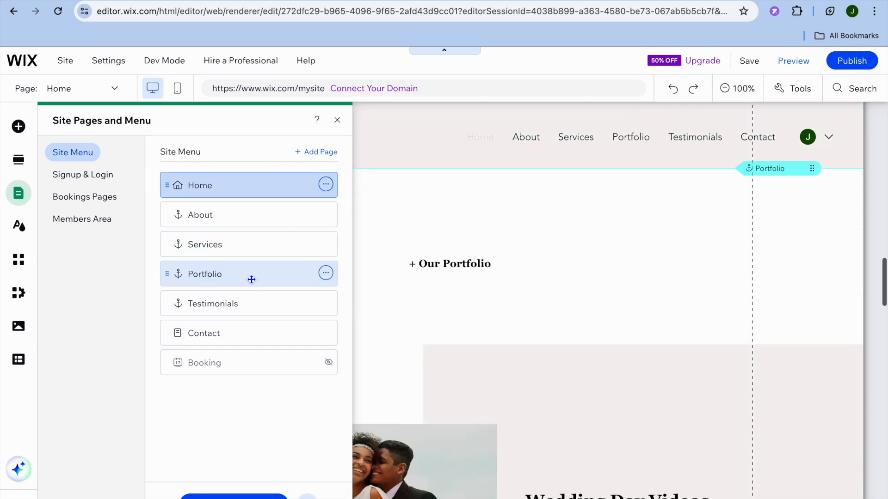
click(334, 121)
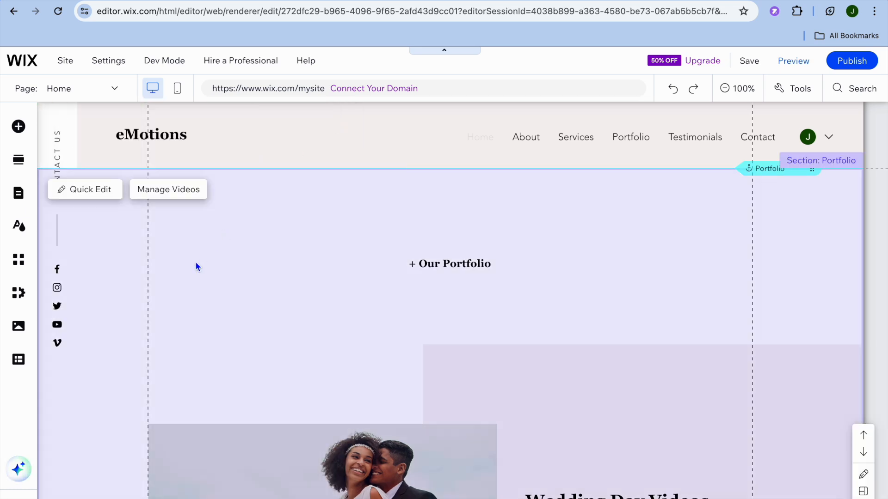
Step: Open the video manager for the home page's Portfolio section and look at the options for uploading videos
click(167, 190)
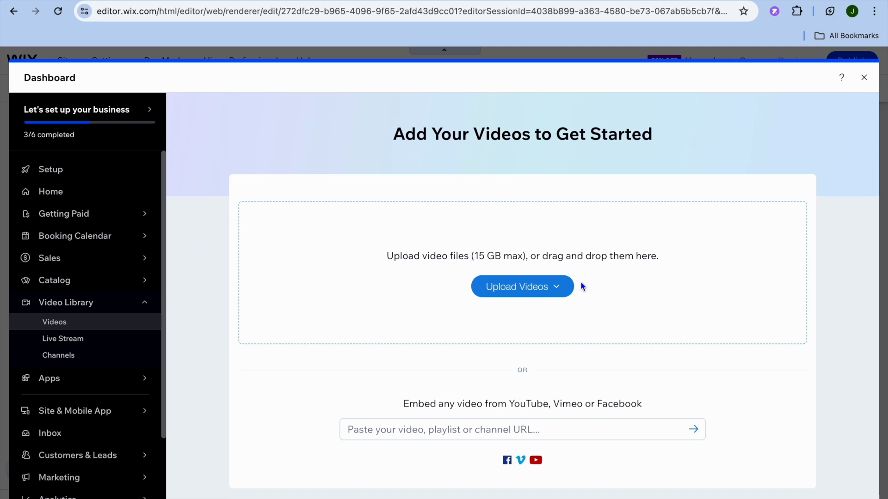
click(547, 295)
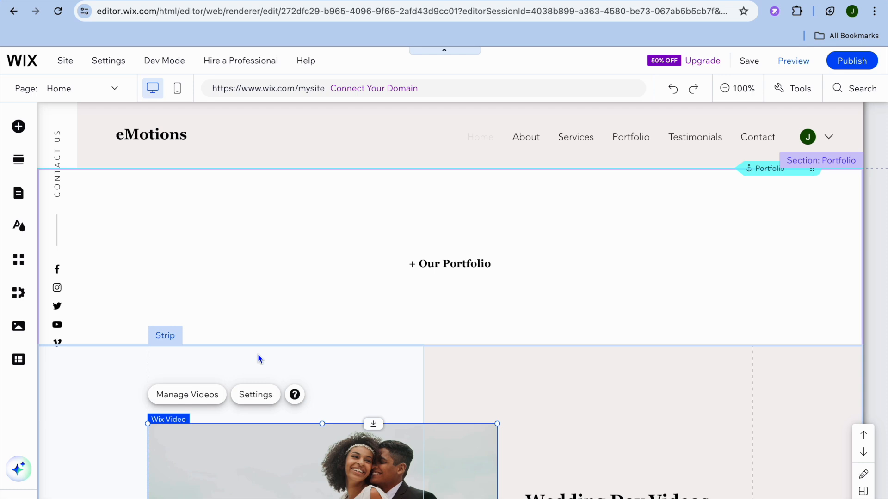
Step: Preview the site, look through the home page's wedding and proposal video sections, and go to the Portfolio section
mouse_move(750, 63)
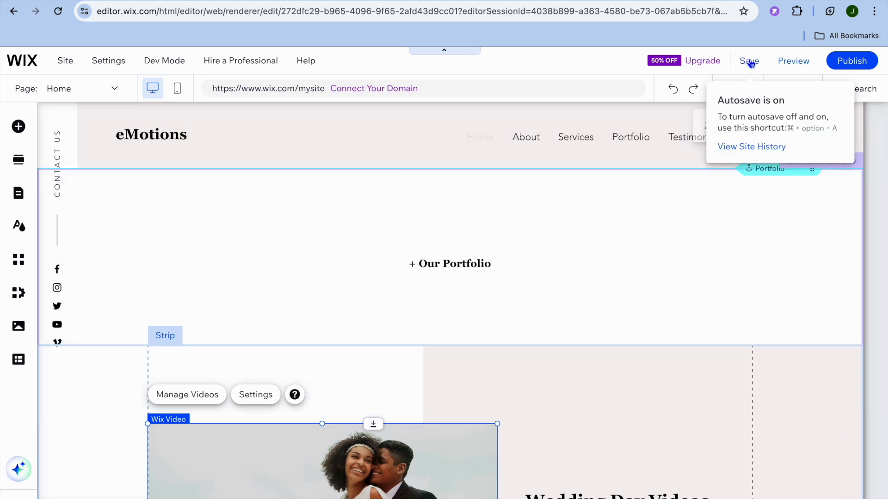
click(791, 63)
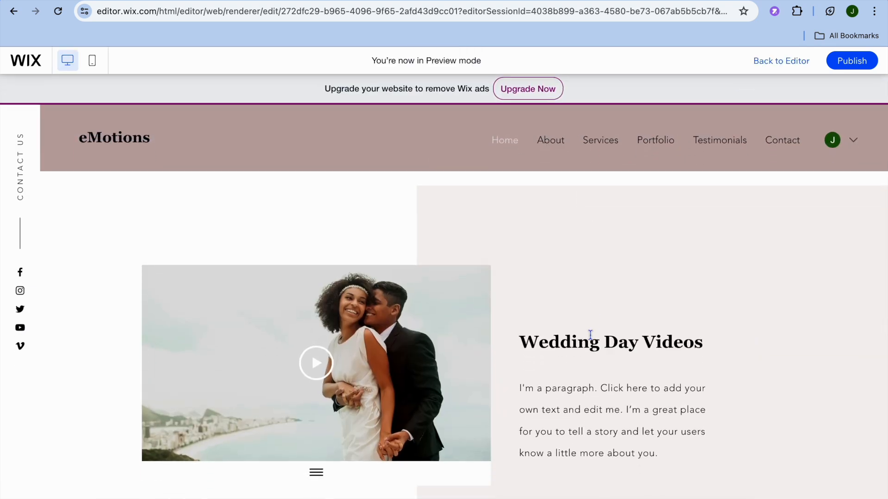
scroll(591, 335, down, 6)
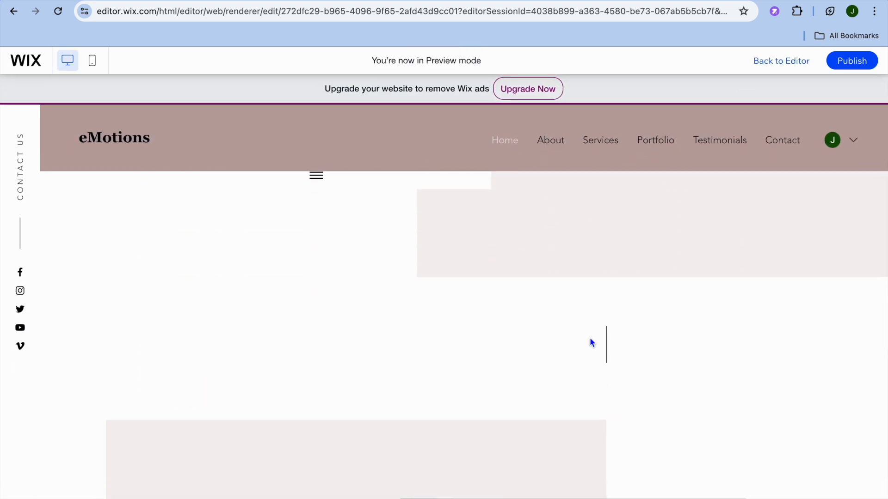
scroll(590, 342, down, 2)
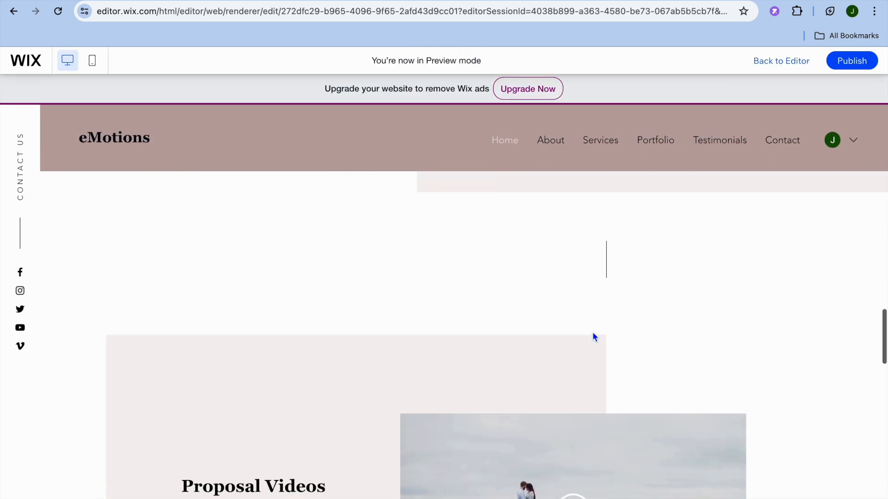
click(657, 145)
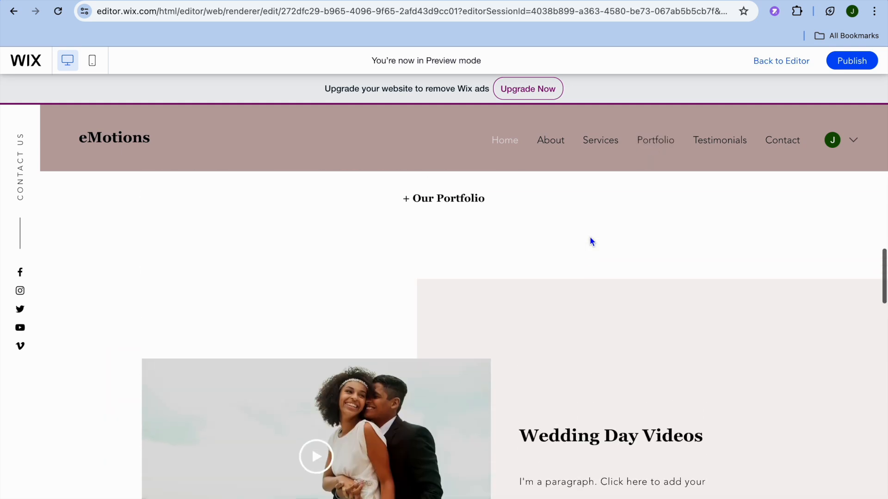